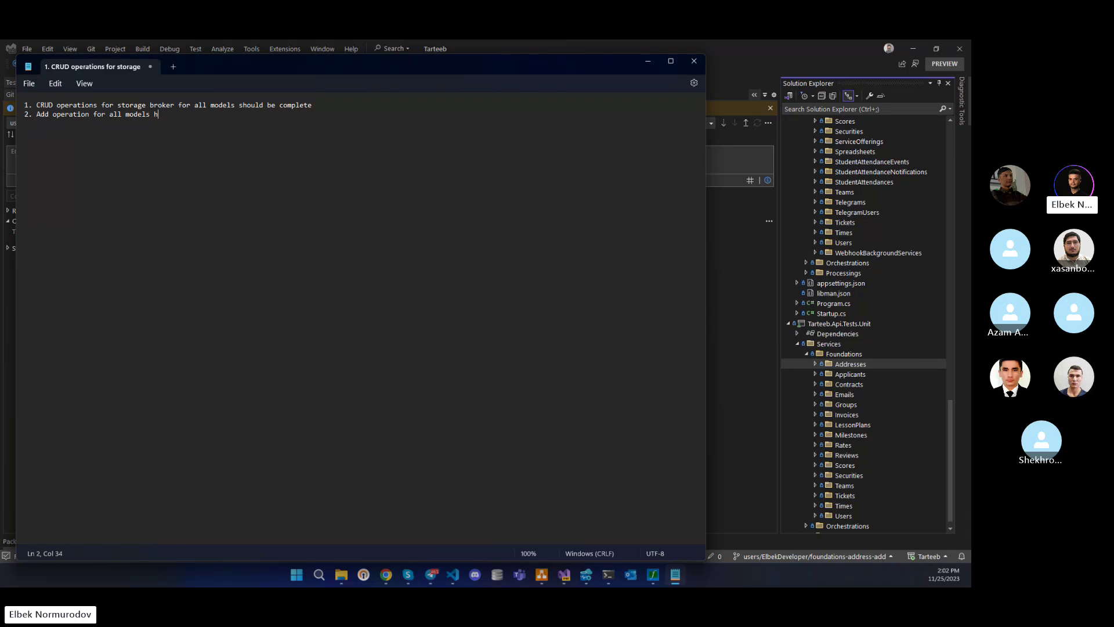
Finish the second requirement as "Add operation for all models should be complete. All use-cases" and select all the note text.
type("should be complete. ")
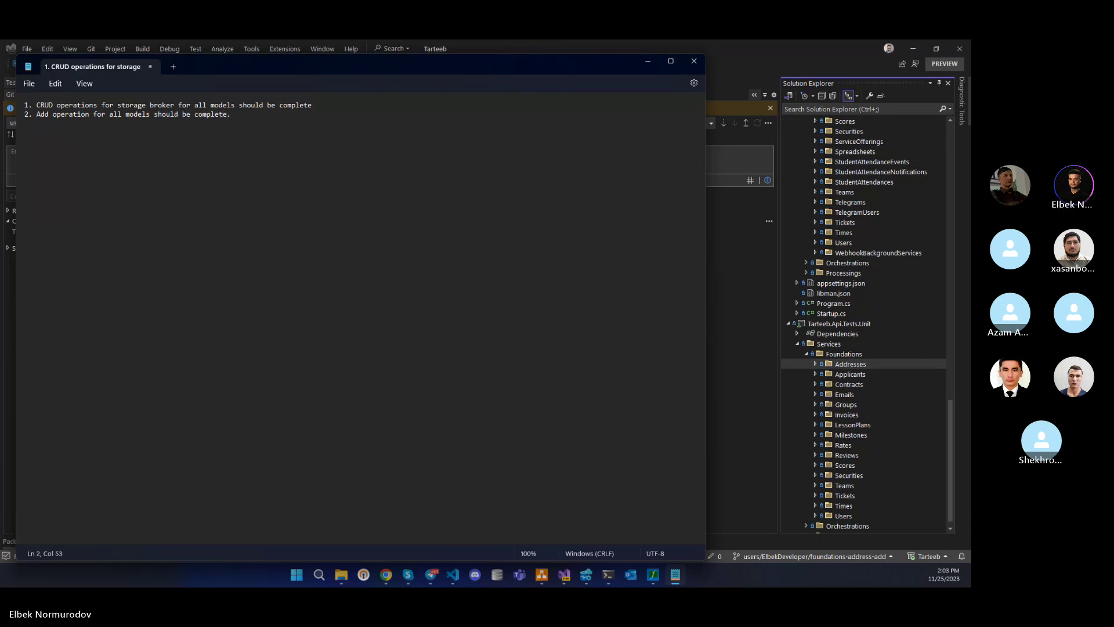
type("All use-cases")
key("ctrl+a")
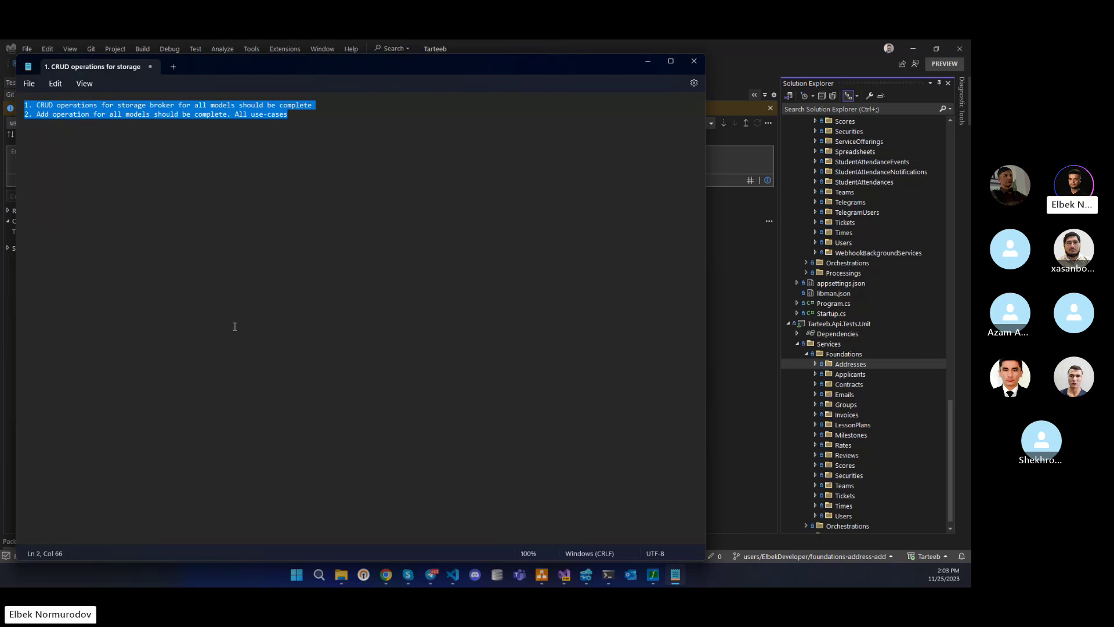
Switch to Chrome and open the Stage 1 sheet of the Tarteeb School Curriculum spreadsheet.
key("alt+Tab")
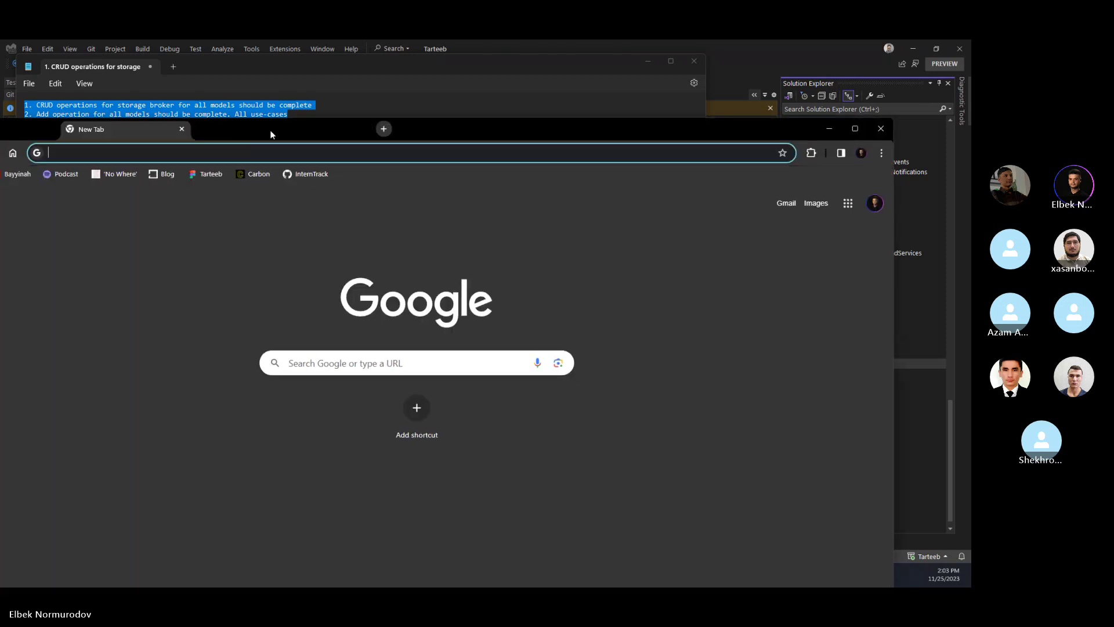
double_click(269, 130)
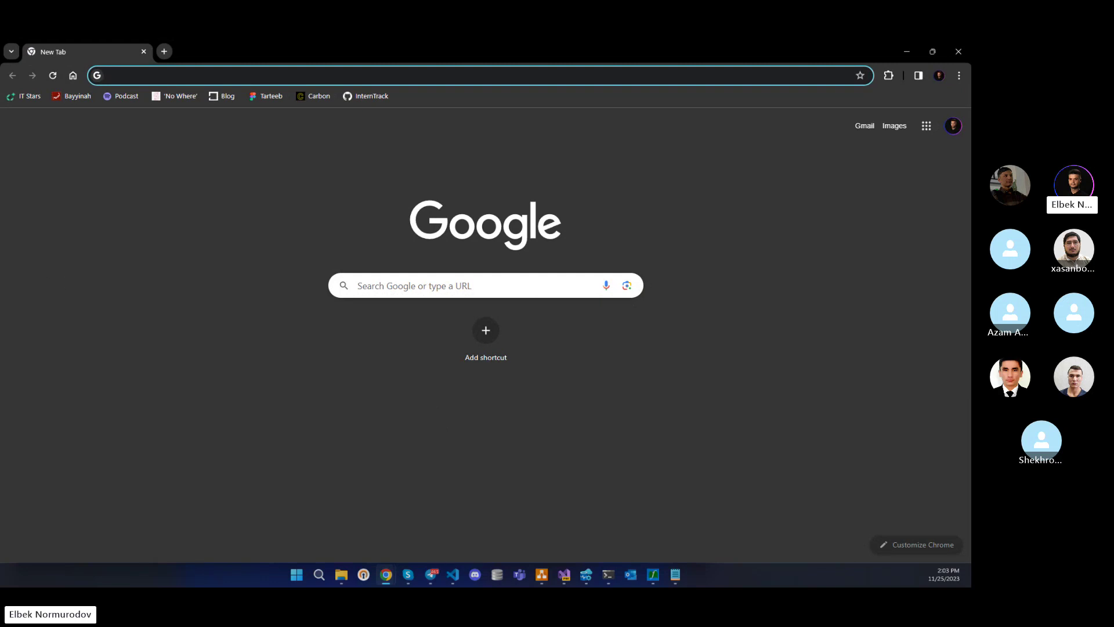
key("alt+Tab")
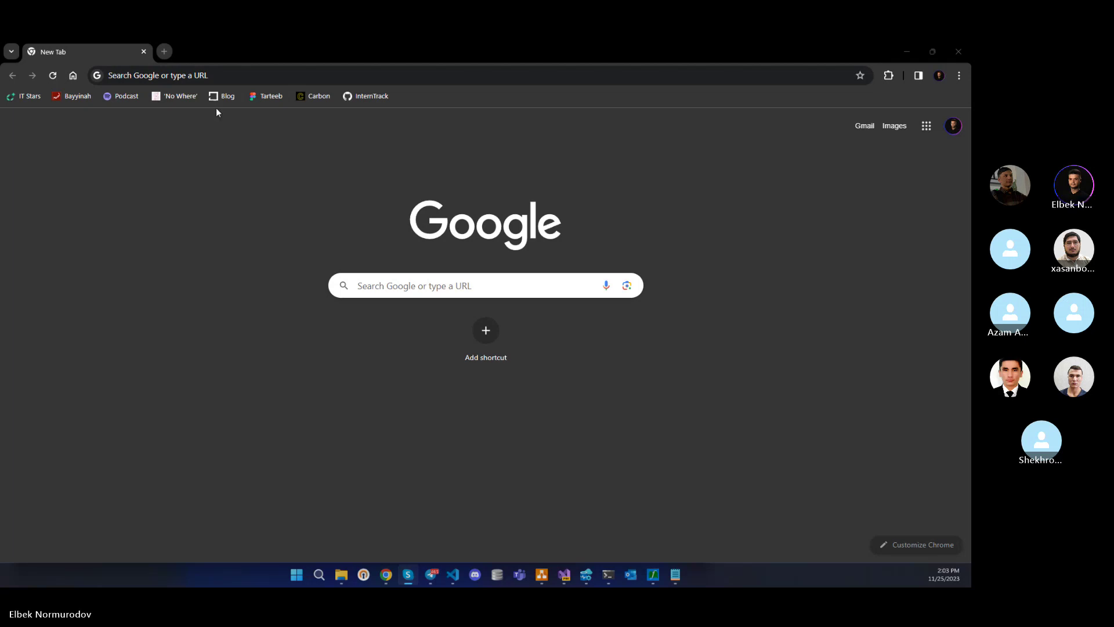
left_click(212, 75)
type("tarteeb.uz")
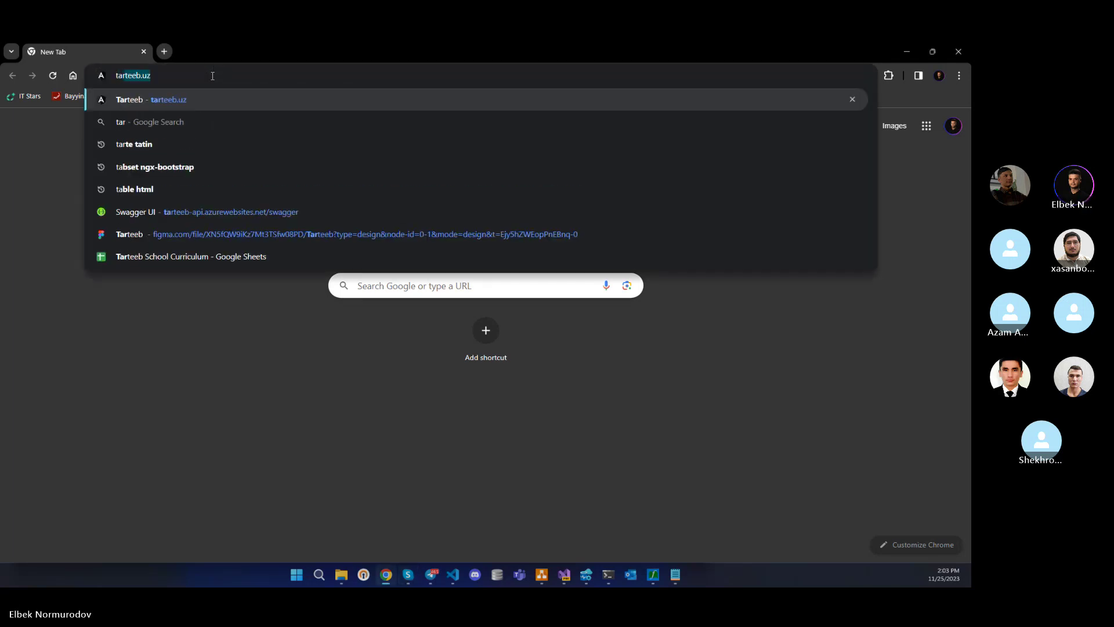
key("Up")
key("Return")
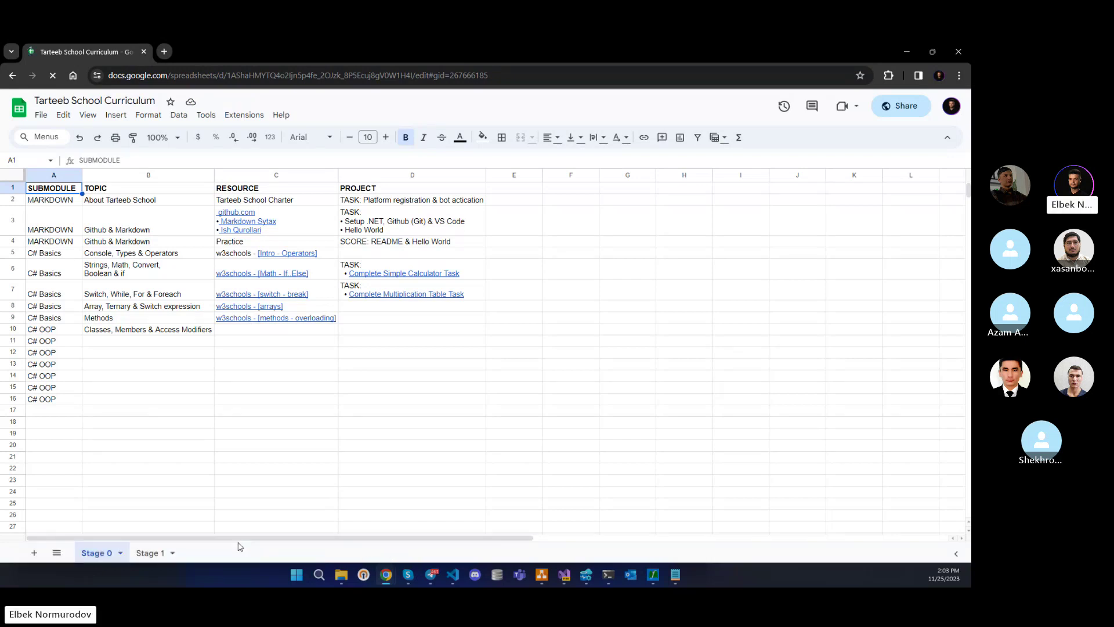
left_click(147, 550)
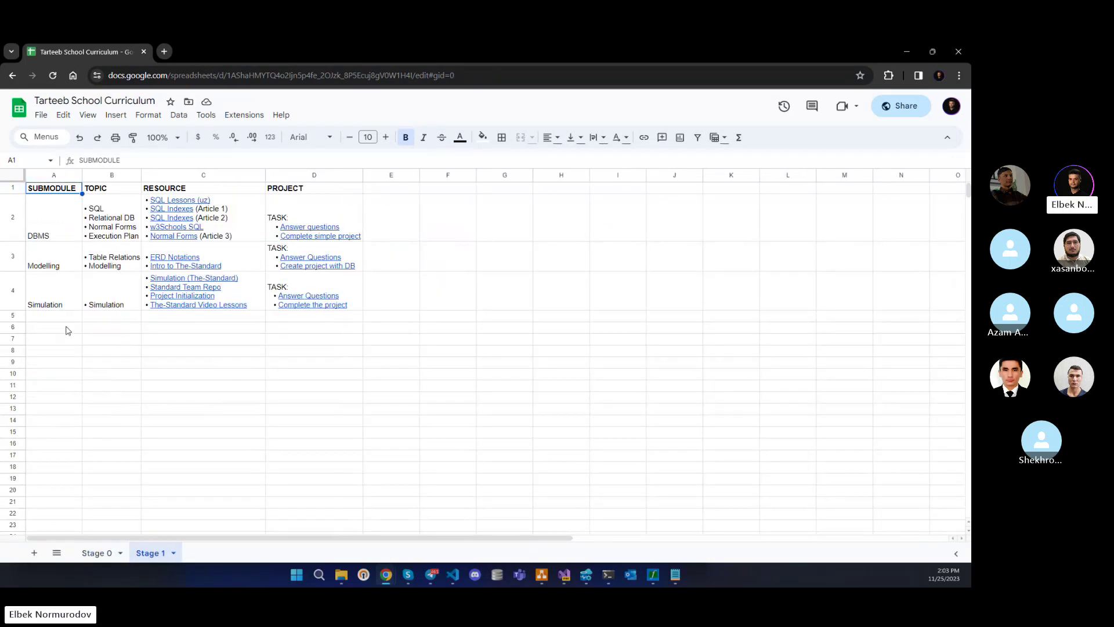
Extend the submodule name in cell A4 to "Simulation & Brokers".
left_click(38, 318)
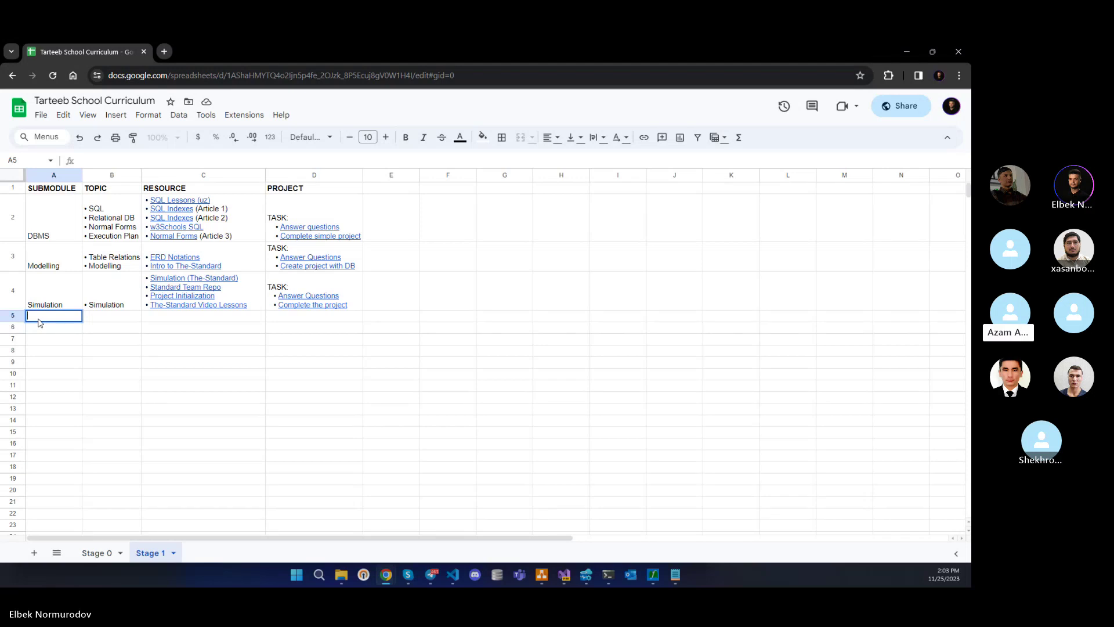
double_click(60, 299)
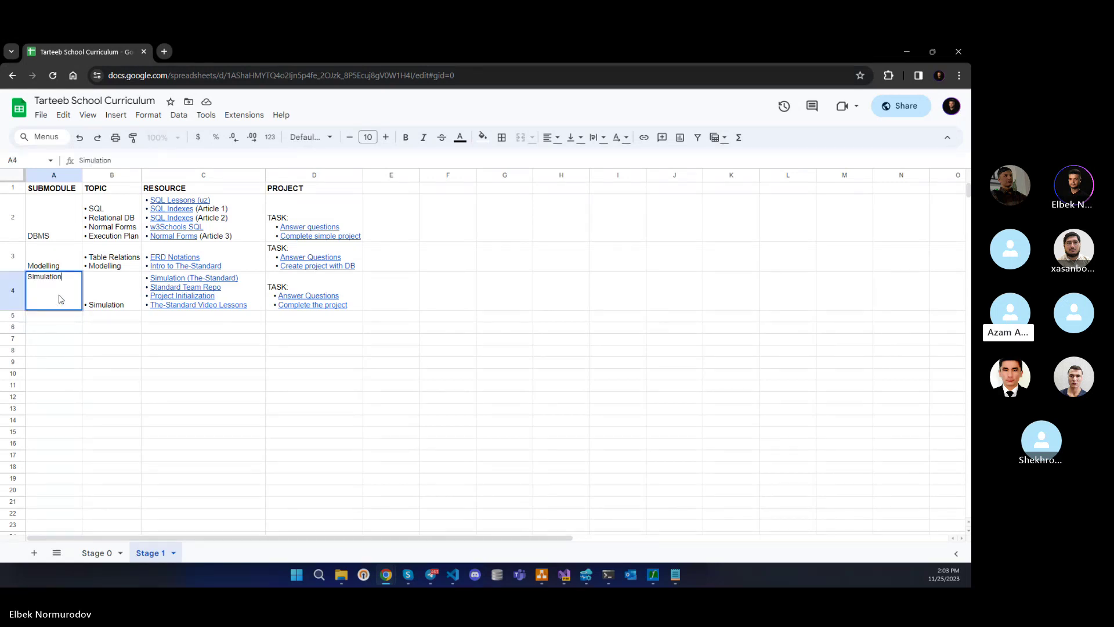
type("&")
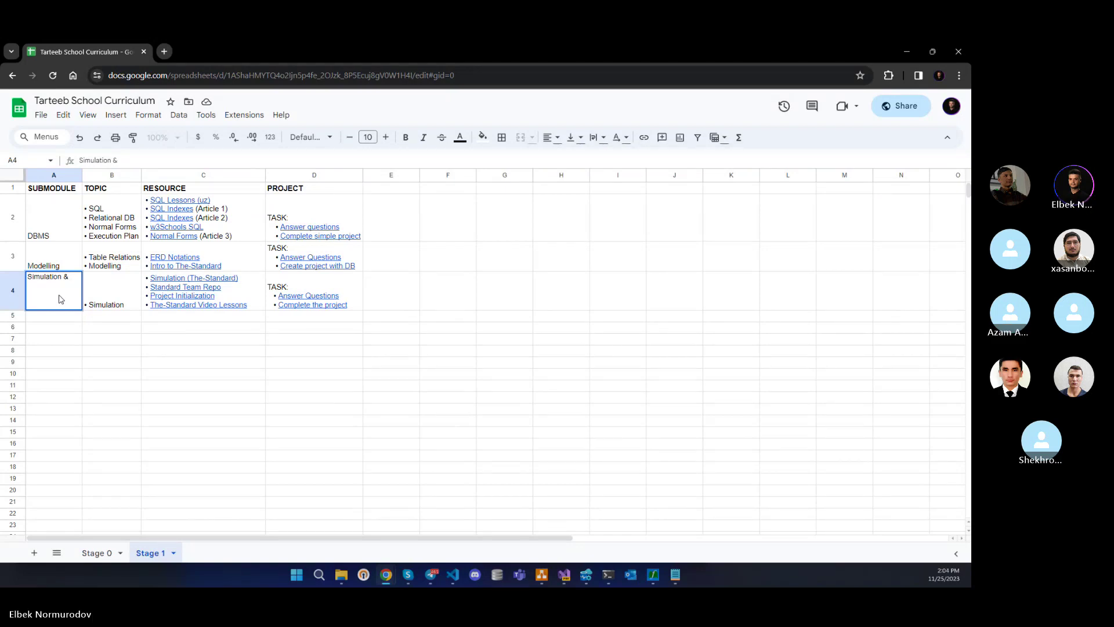
type("Brokers")
key("Return")
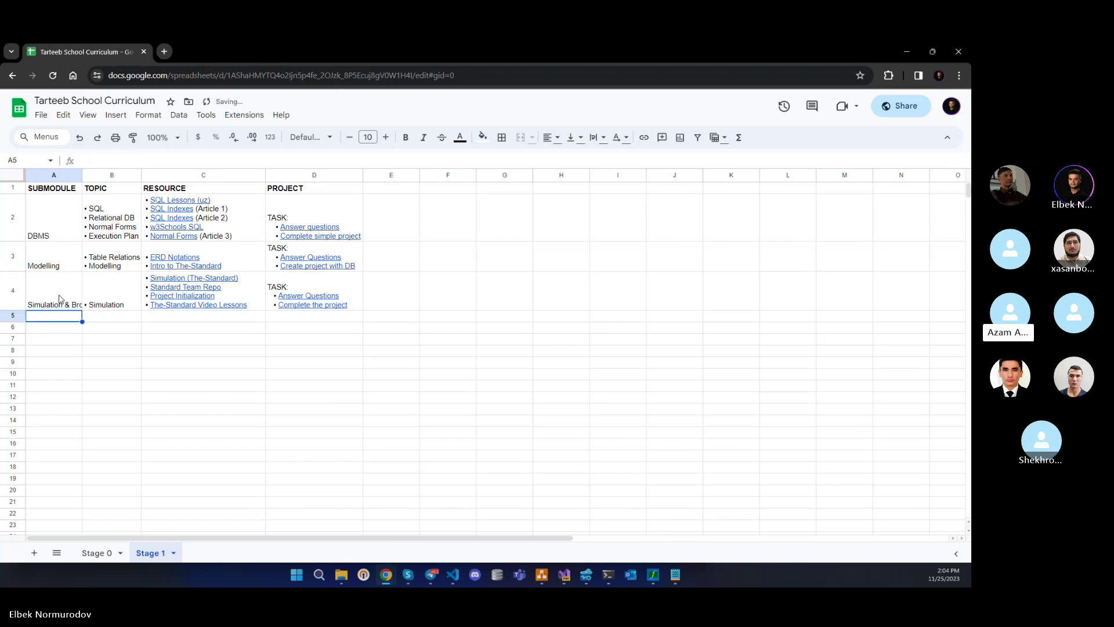
Enter "Services" as a new submodule in cell A5.
left_click_drag(88, 297, 51, 294)
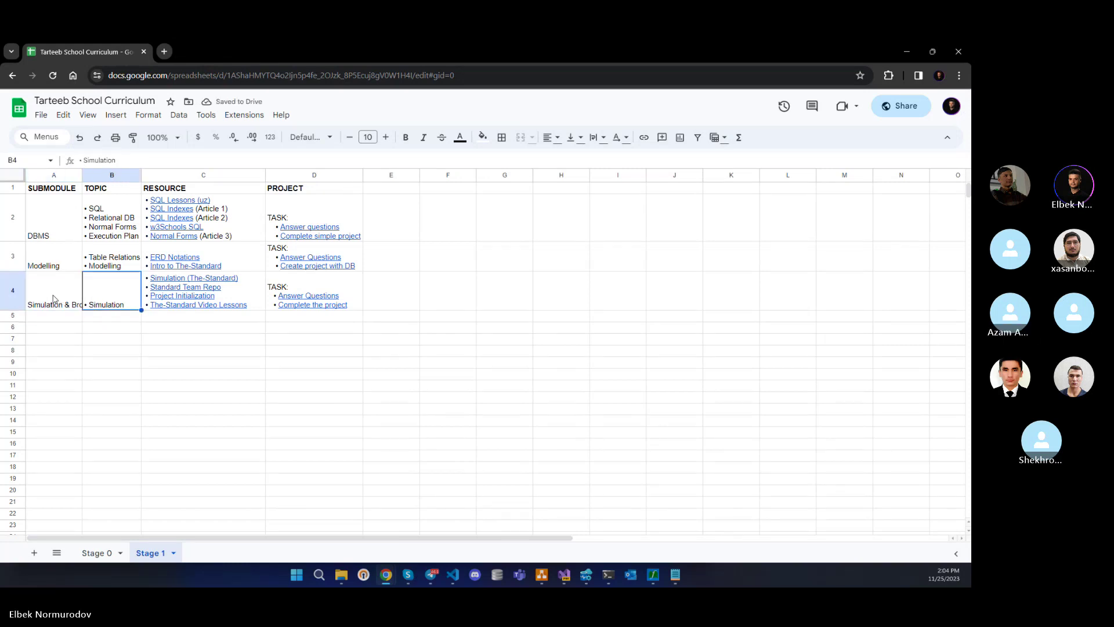
left_click(51, 320)
double_click(52, 321)
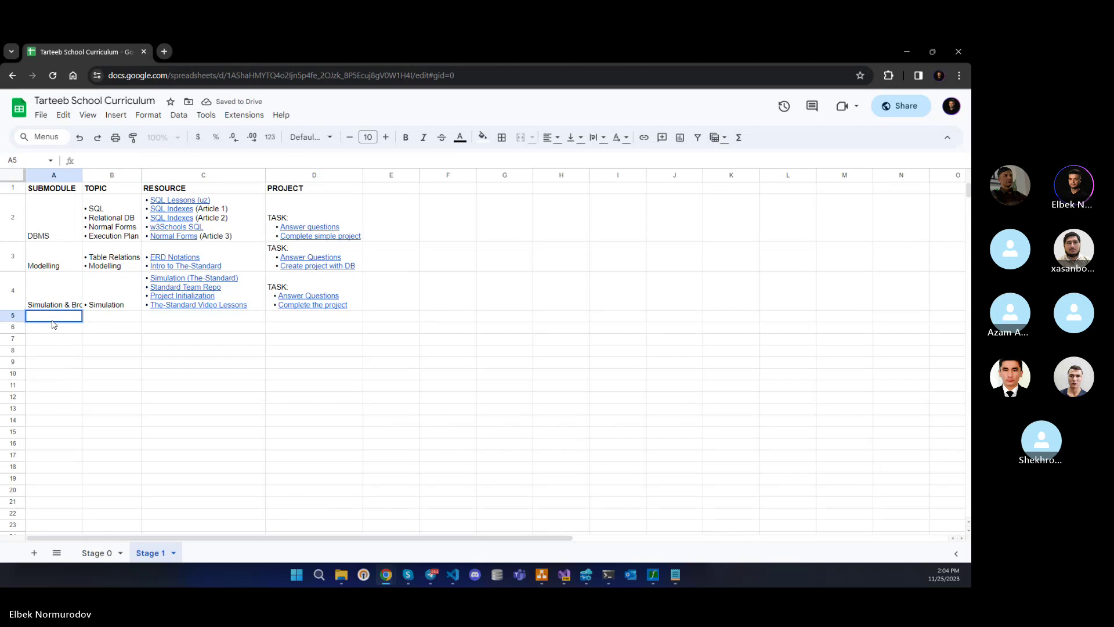
type("Services")
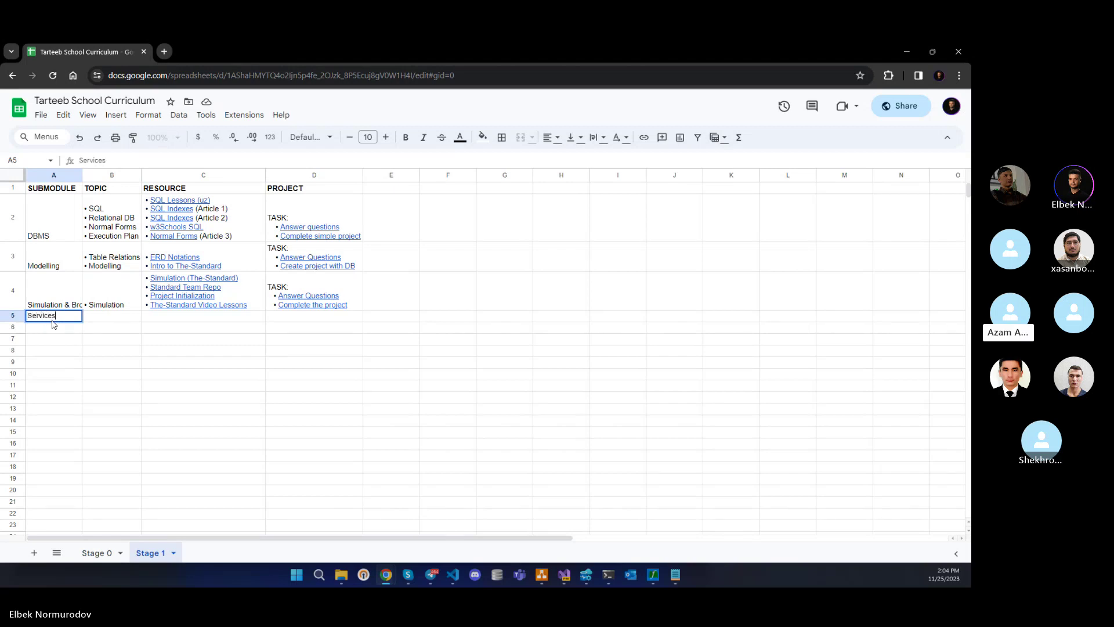
key("Tab")
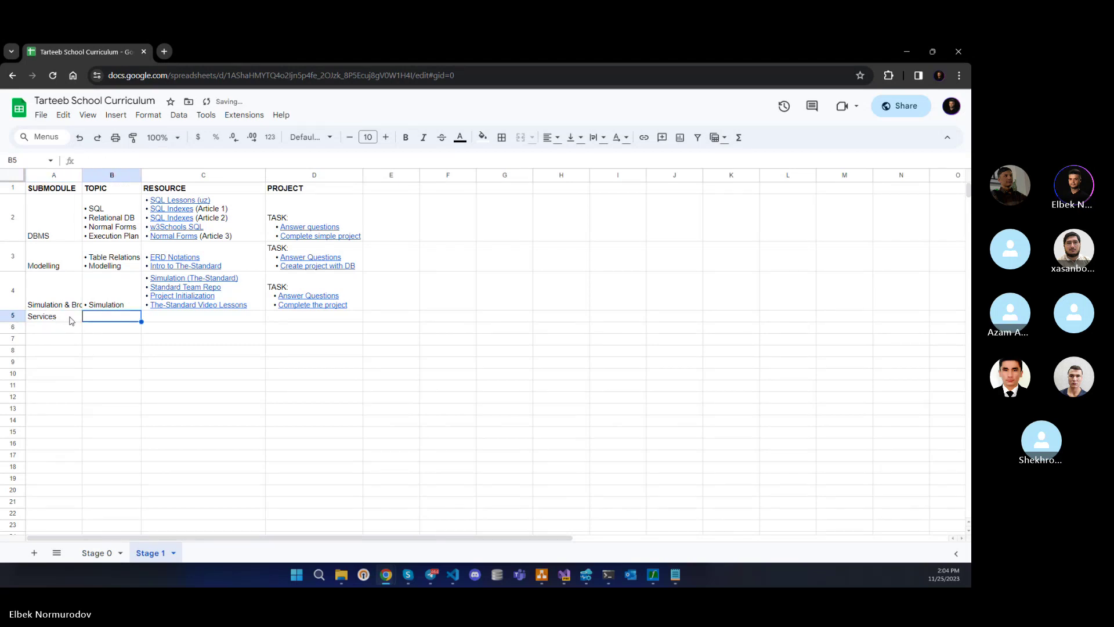
Replace the submodule name in cell A4 with "External Components".
double_click(60, 302)
key("ctrl+a")
key("BackSpace")
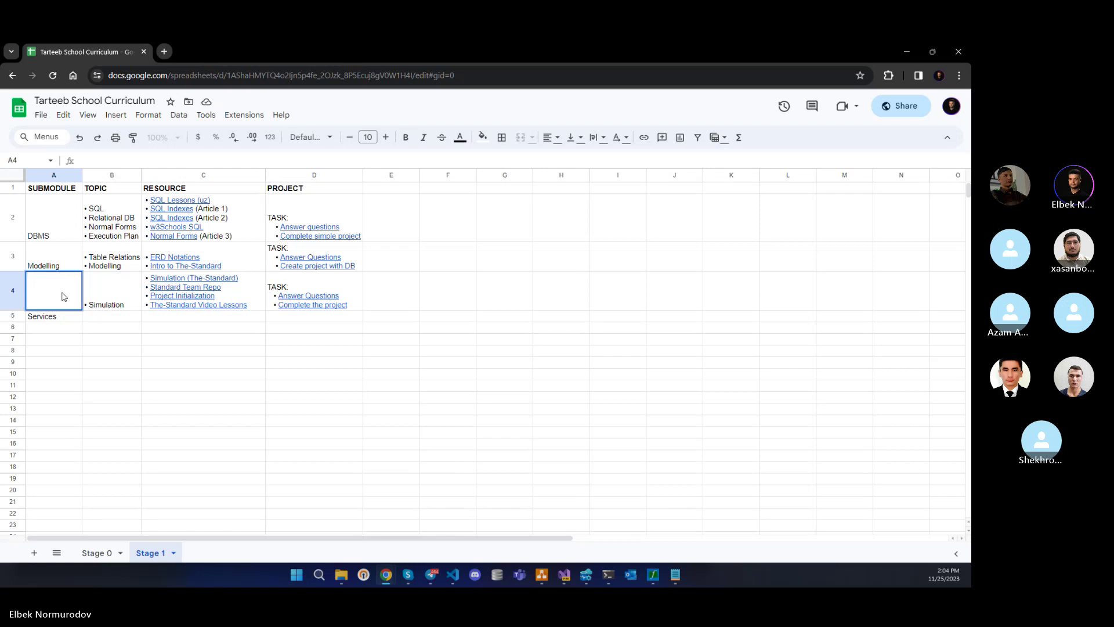
type("Core")
key("ctrl+a")
key("BackSpace")
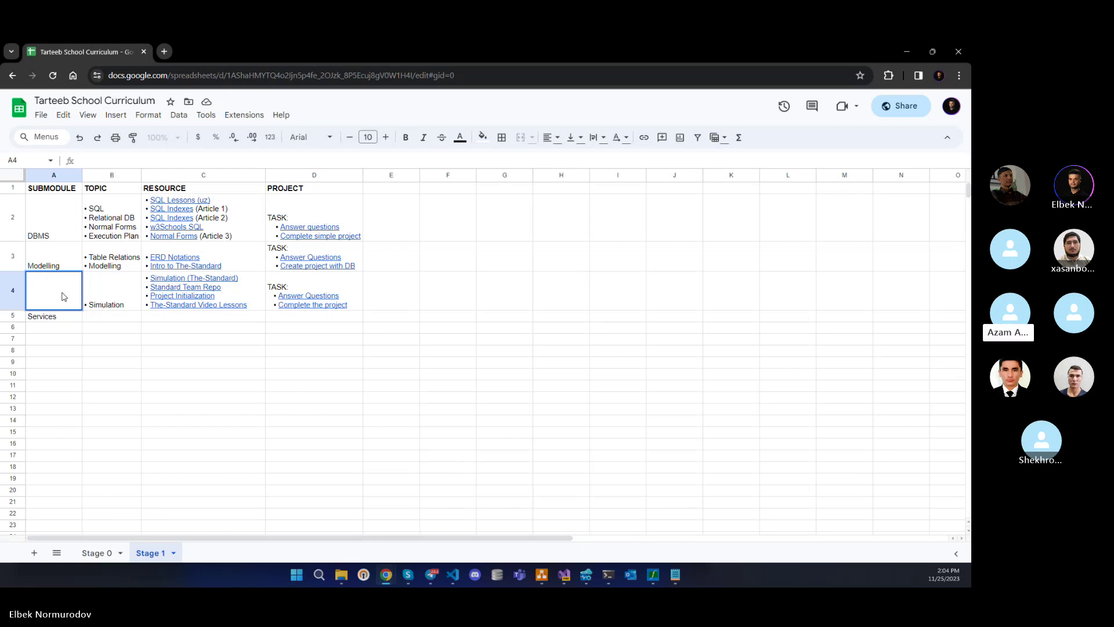
type("External Components")
key("Return")
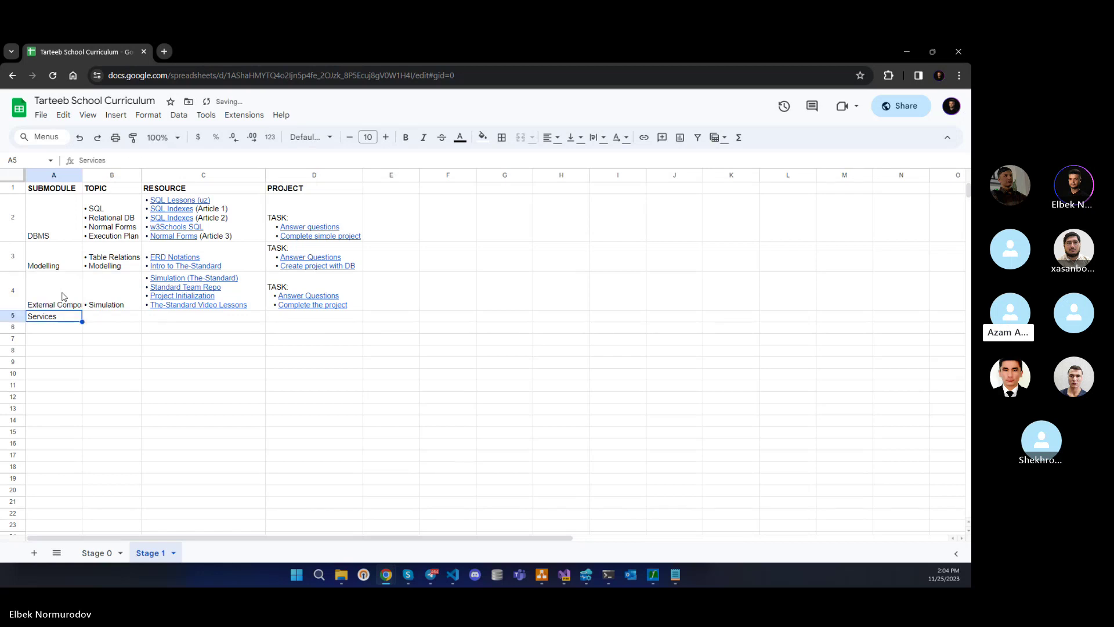
Add "• Brokers" as a second bullet line under Simulation in topic cell B4.
double_click(102, 293)
left_click_drag(137, 277, 84, 278)
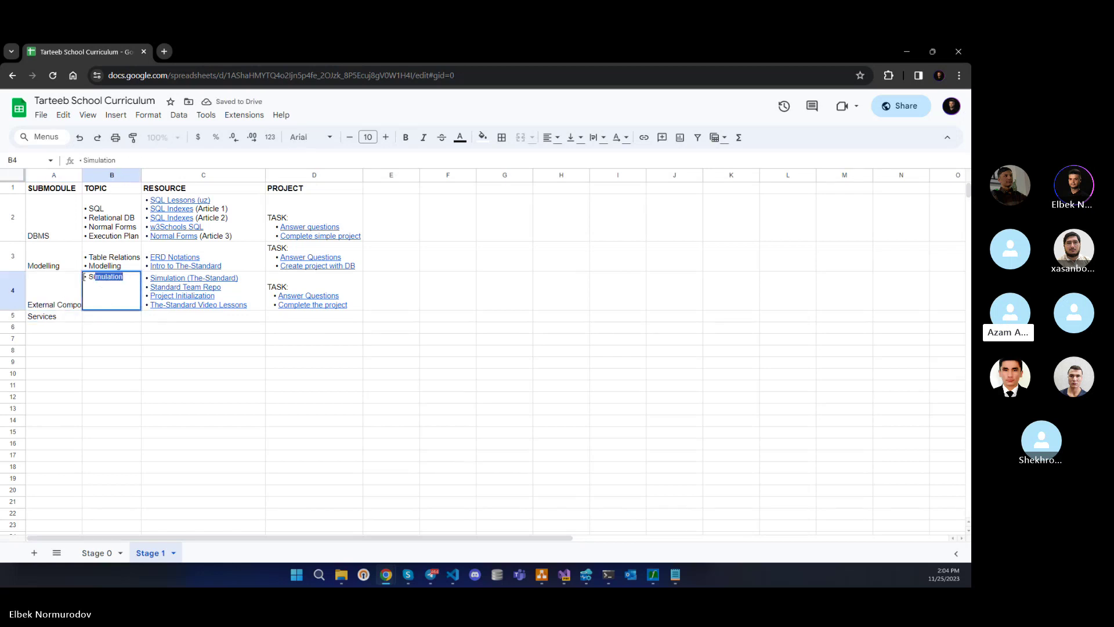
left_click(130, 280)
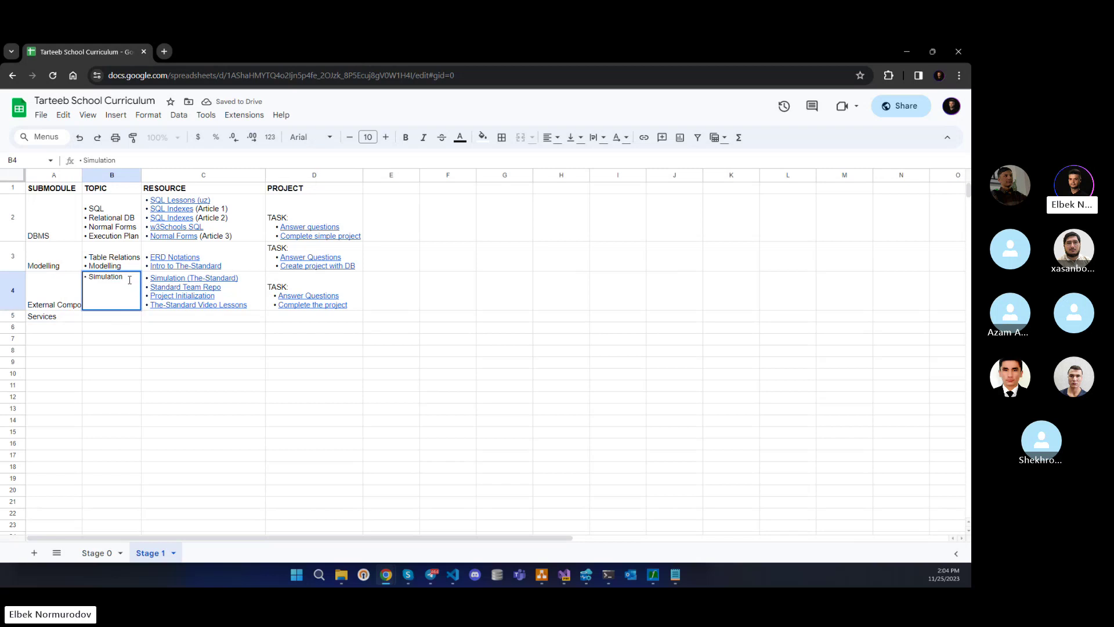
key("alt+Return")
type("• Simulation")
key("ctrl+BackSpace")
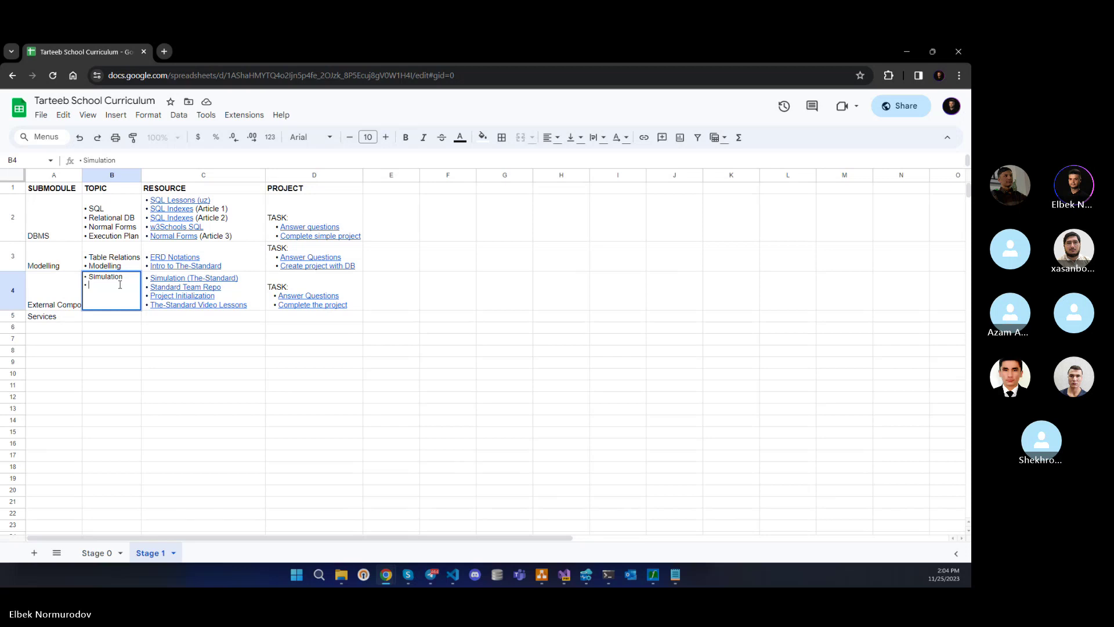
type("rokers")
Open the 2.1 Asoslar folder under 2. Xizmatlar in GitHub's The-Standard-Uzbek repository and select its web address.
left_click(164, 51)
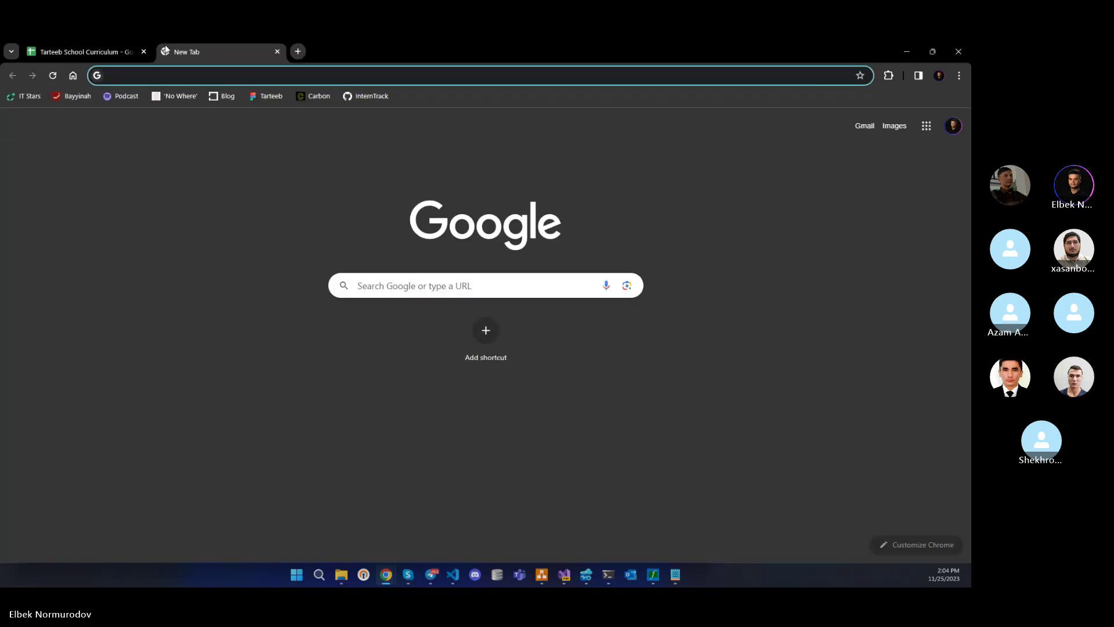
type("github.com/hassanhabib/The-Standard-Uzbek")
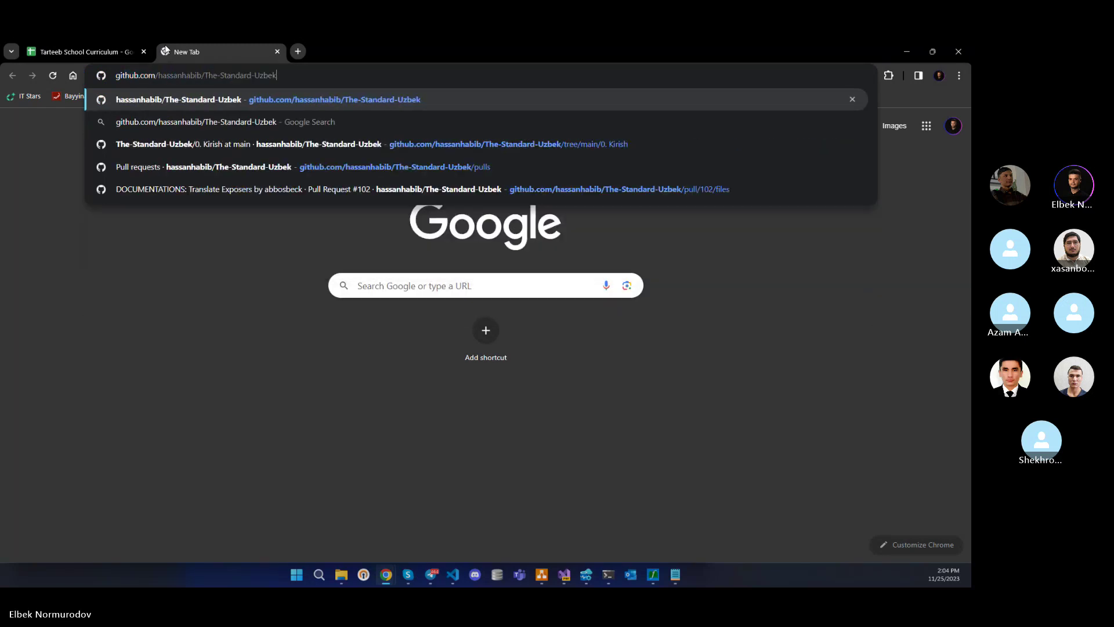
key("Return")
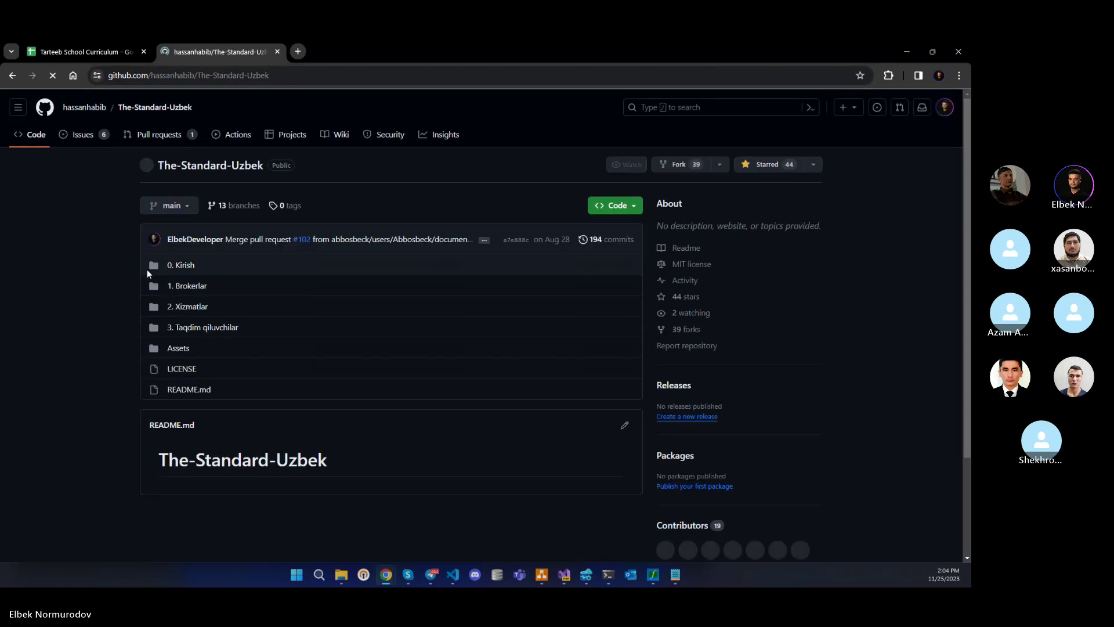
left_click(186, 305)
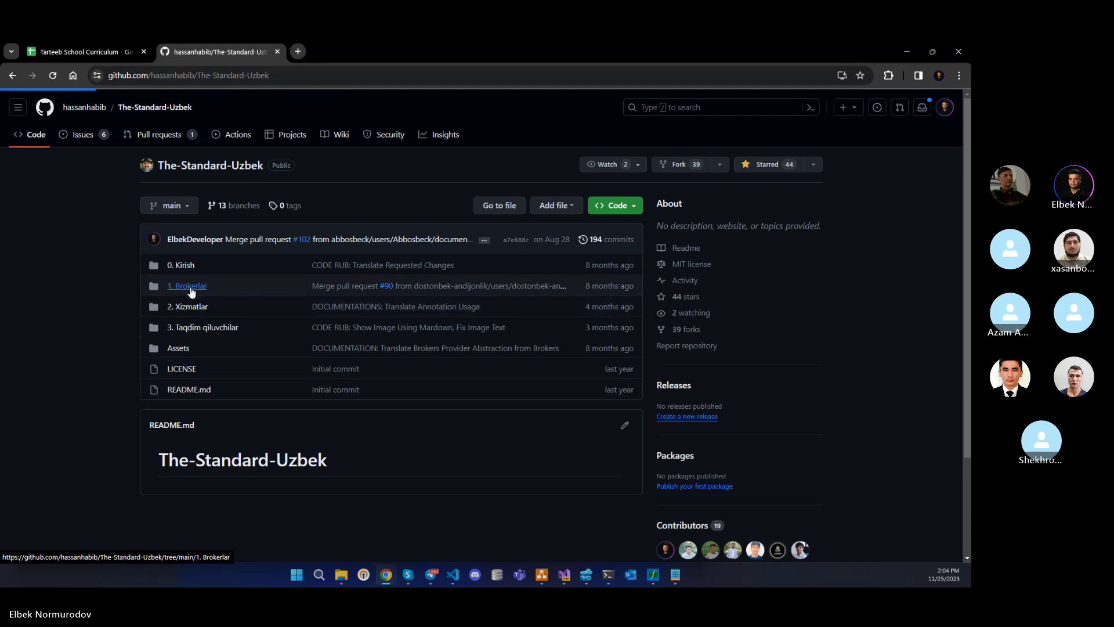
left_click(229, 276)
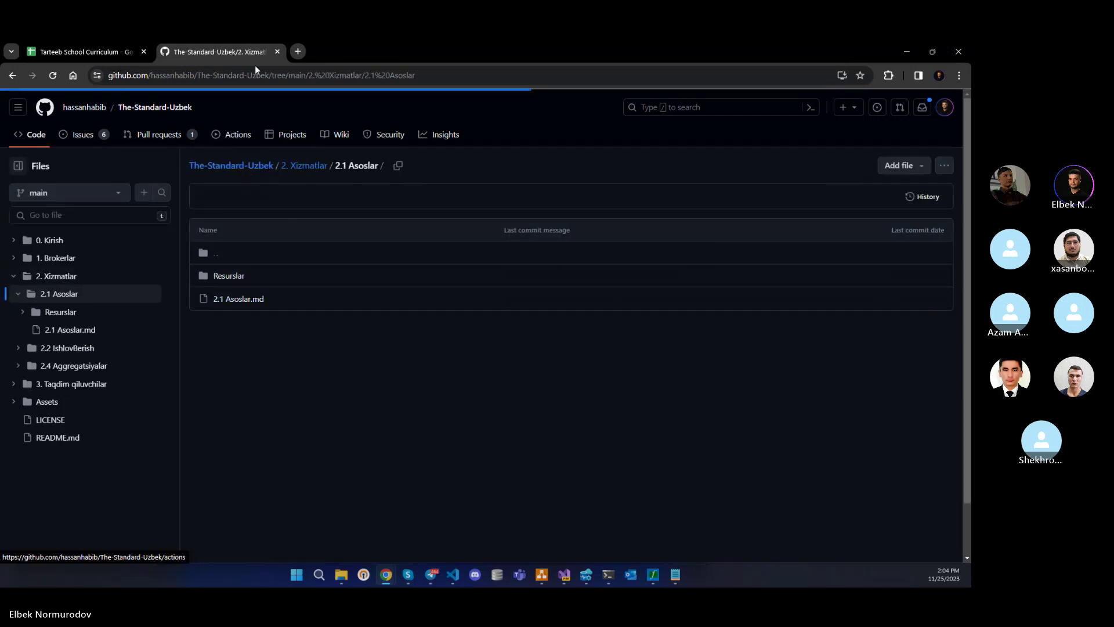
left_click(263, 77)
Return to the curriculum spreadsheet and enter "Foundations Services" as the topic in cell B5.
left_click(81, 52)
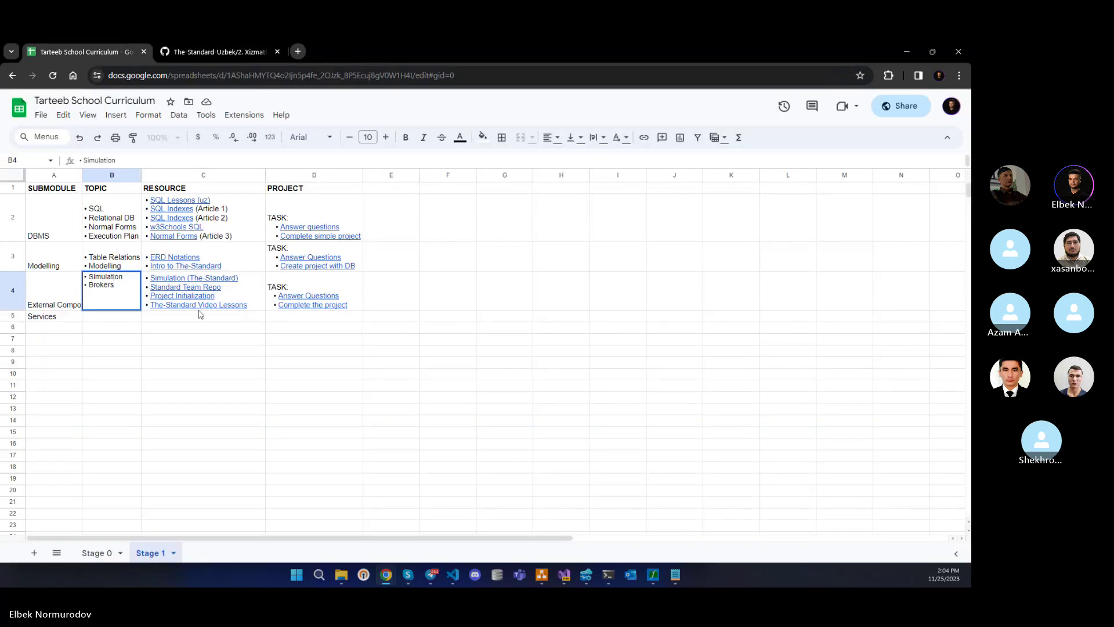
left_click(154, 317)
double_click(125, 315)
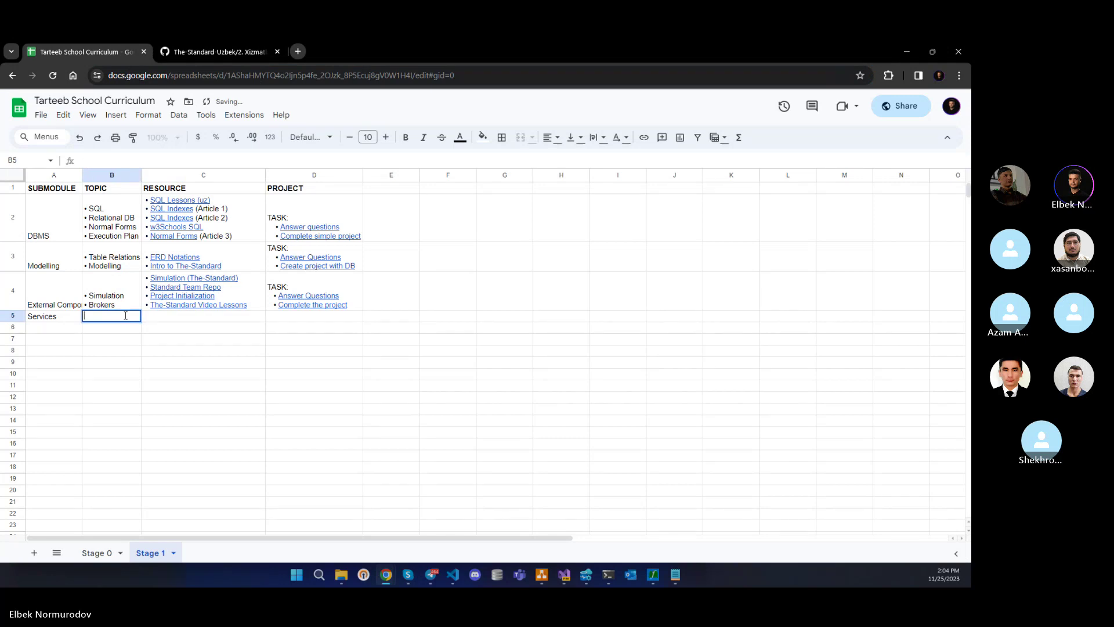
key("ctrl+v")
key("ctrl+z")
type("Foundations")
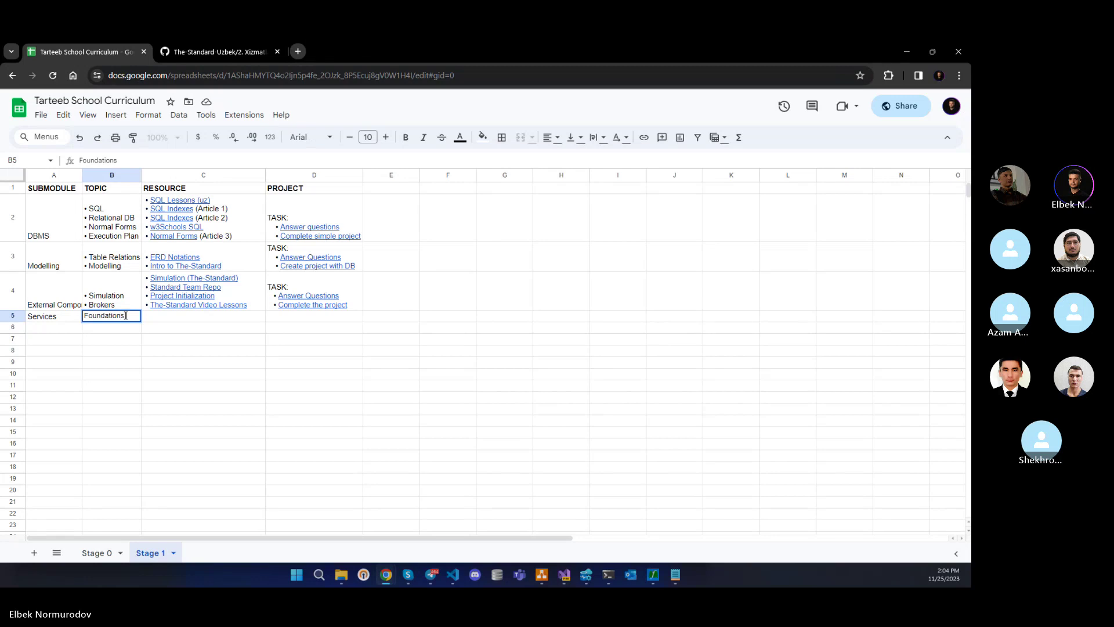
type(" Services")
key("Return")
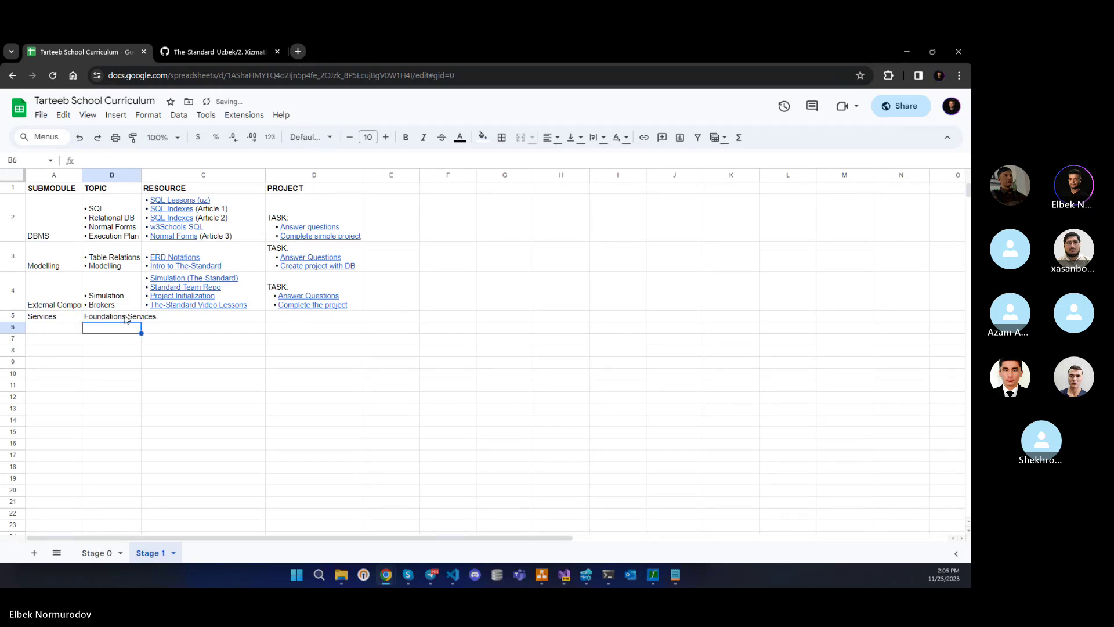
Add "Unit Tests" on a second line within topic cell B5.
double_click(126, 317)
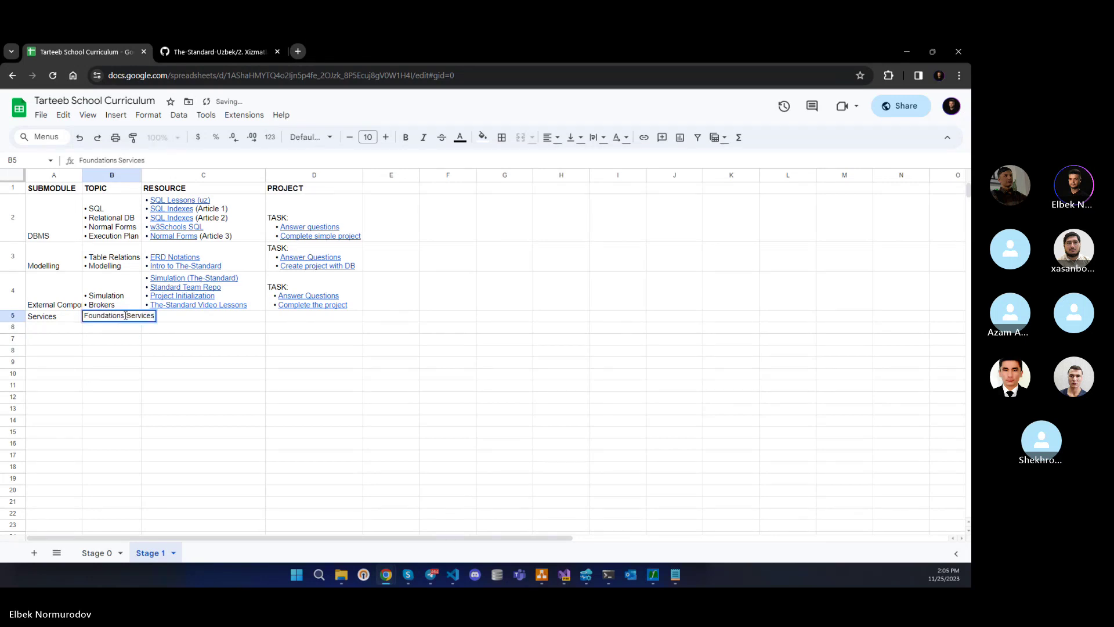
key("alt+Return")
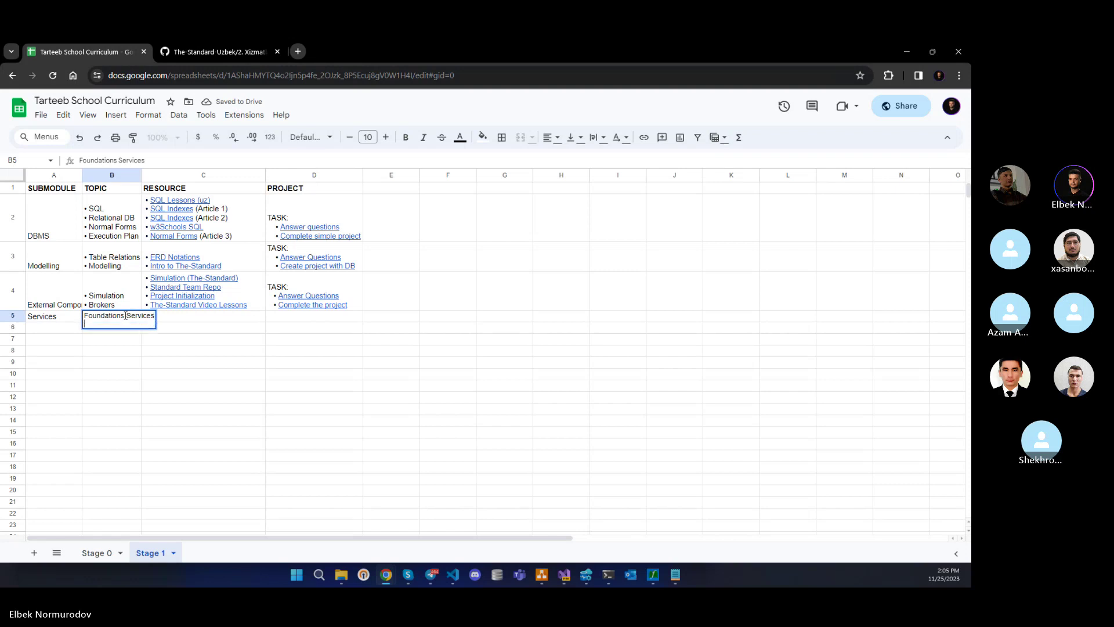
type("Unit Tests")
key("Tab")
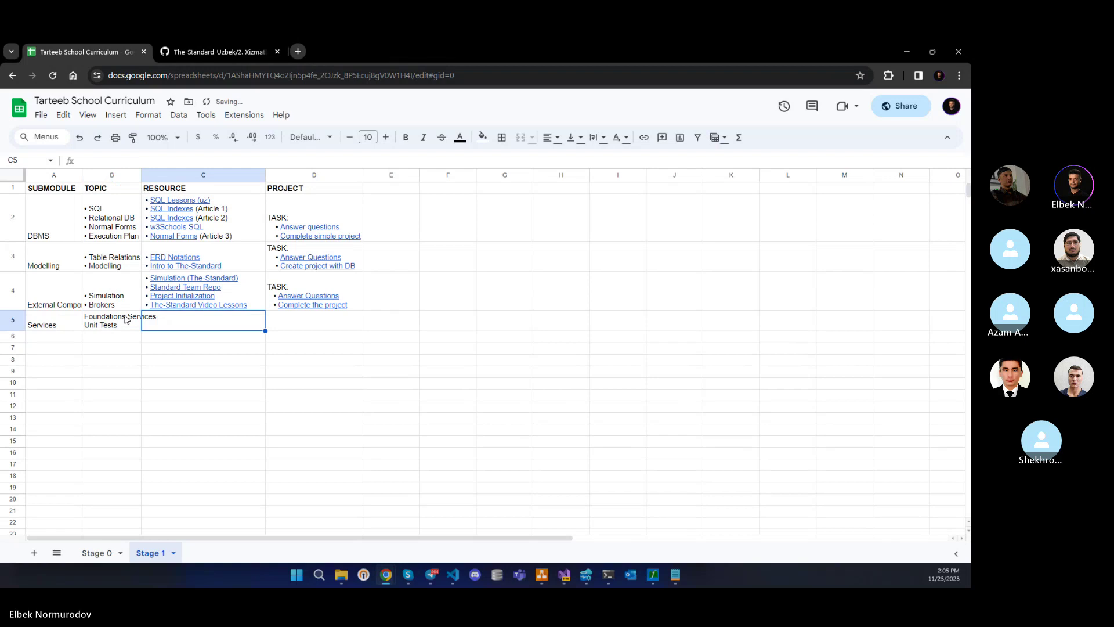
Enter "Foundations (The-Standard) - uz" as the resource in cell C5 of the Services row.
double_click(198, 326)
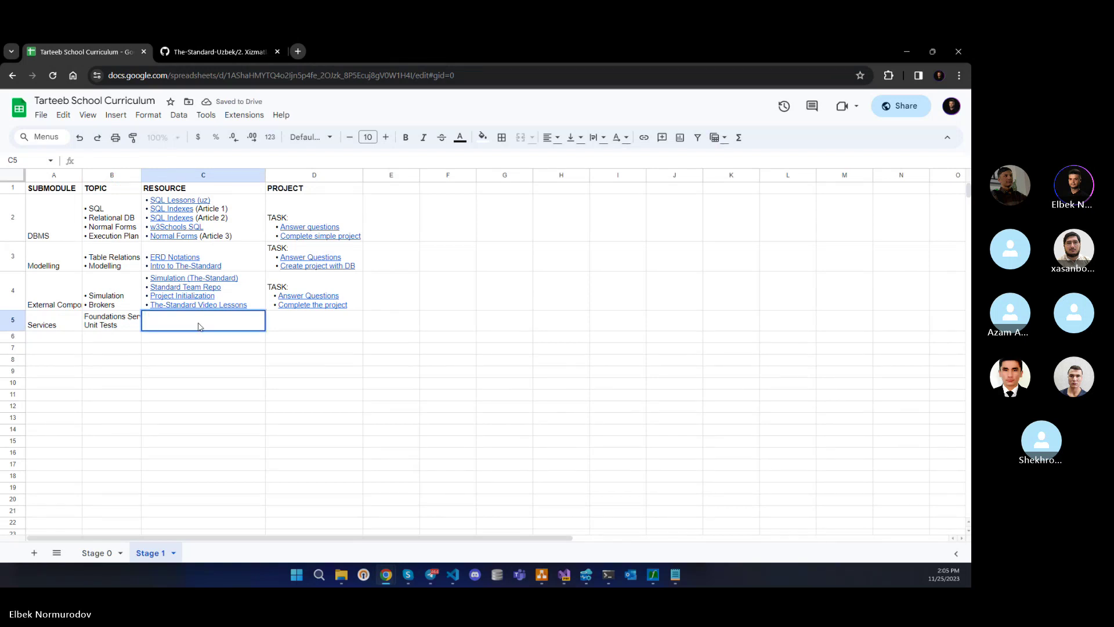
type("Foundations Se")
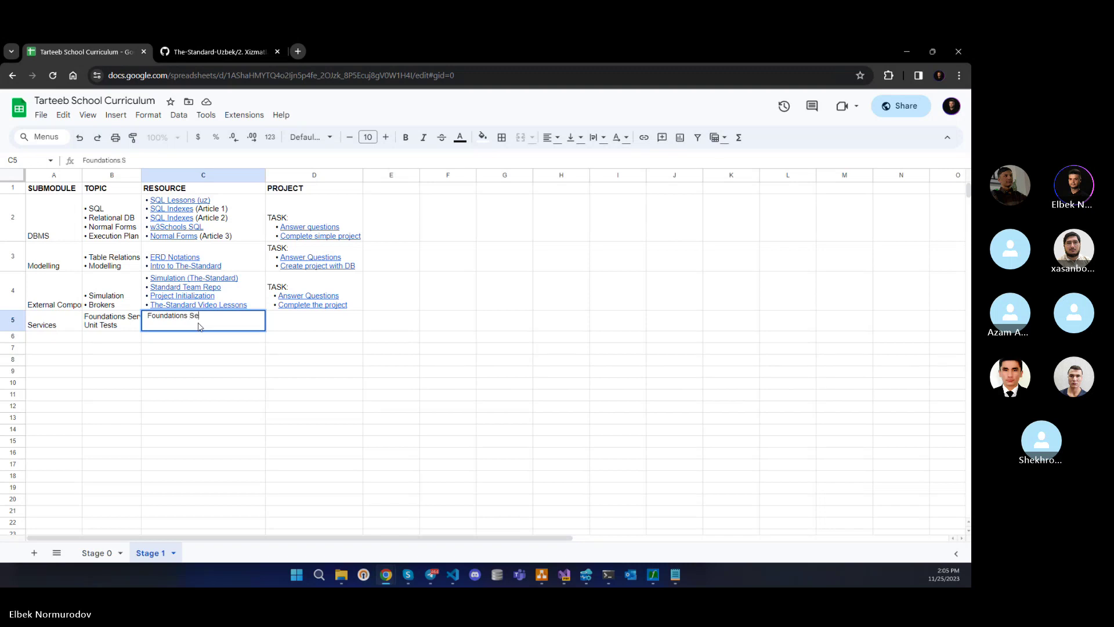
type("rvice")
key("ctrl+BackSpace")
type("(The-Standard) -")
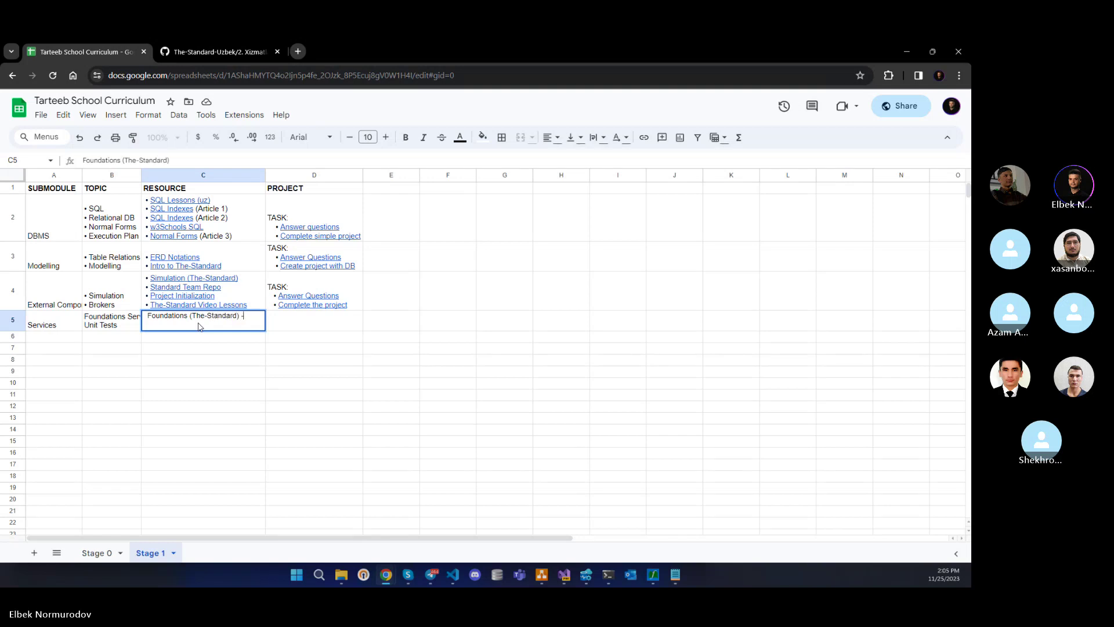
type(" uz")
Link the whole "Foundations (The-Standard) - uz" text in C5 to the copied GitHub address of the 2.1 Asoslar folder.
key("ctrl+shift+Left")
key("ctrl+shift+Left")
key("ctrl+shift+Left")
key("ctrl+shift+Left")
key("ctrl+shift+Left")
key("ctrl+shift+Left")
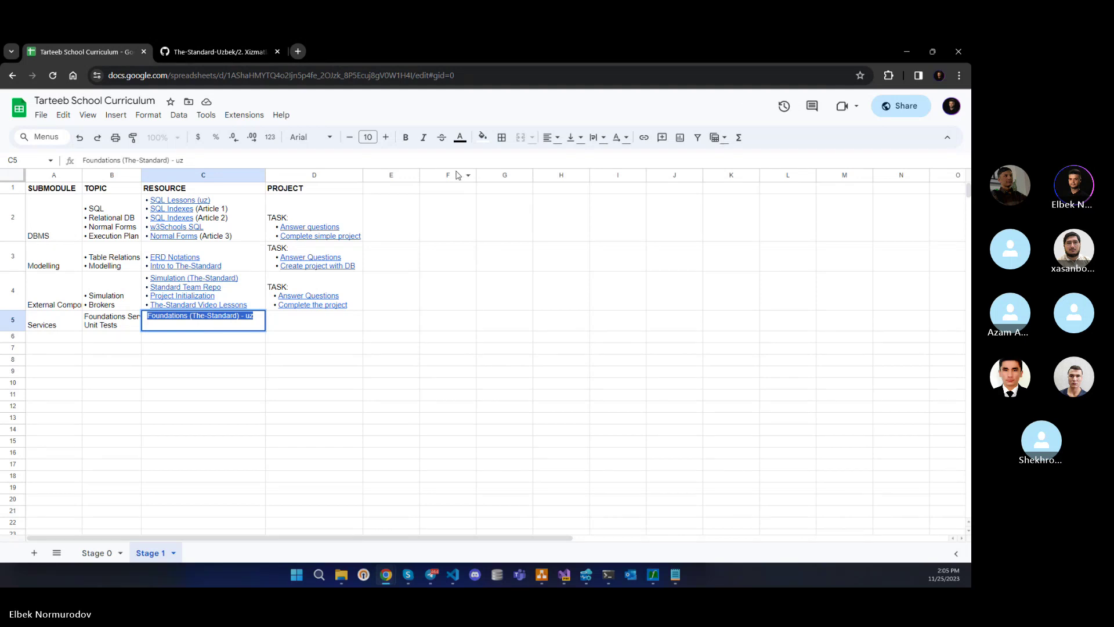
left_click(645, 146)
key("ctrl+v")
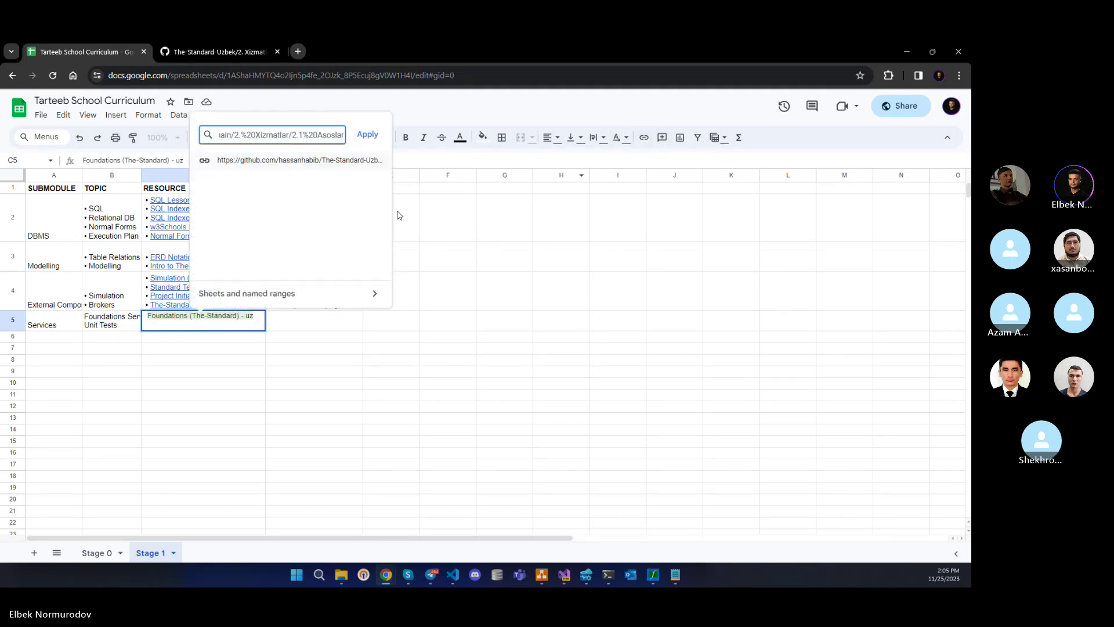
key("Return")
key("Escape")
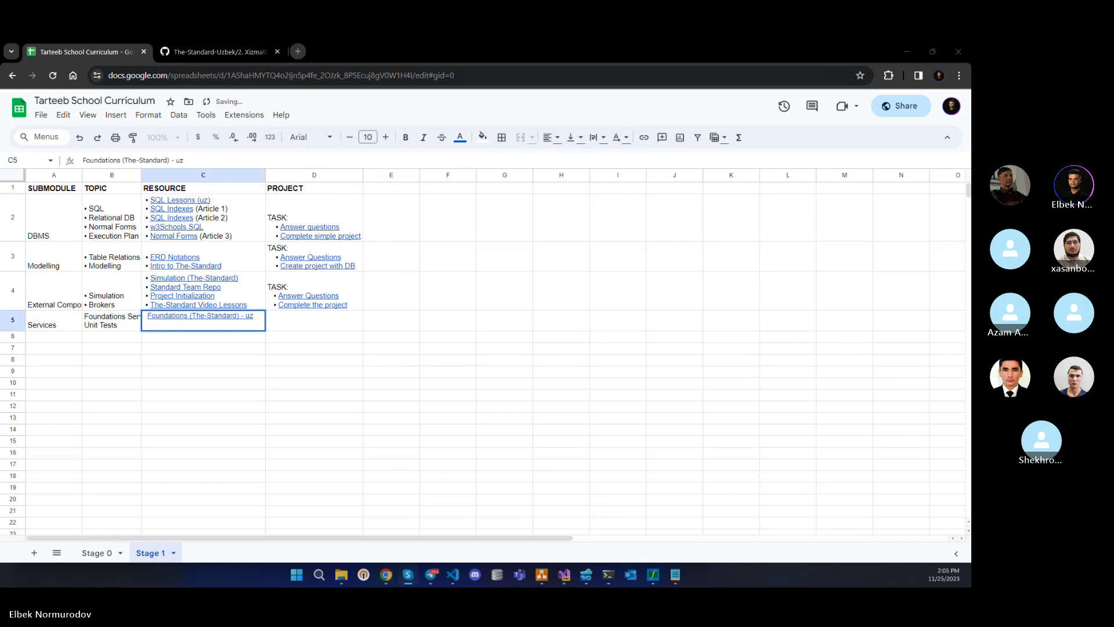
Add a "•" bullet before the linked Foundations text in cell C5, matching the resource list in C4.
left_click(152, 303)
double_click(150, 301)
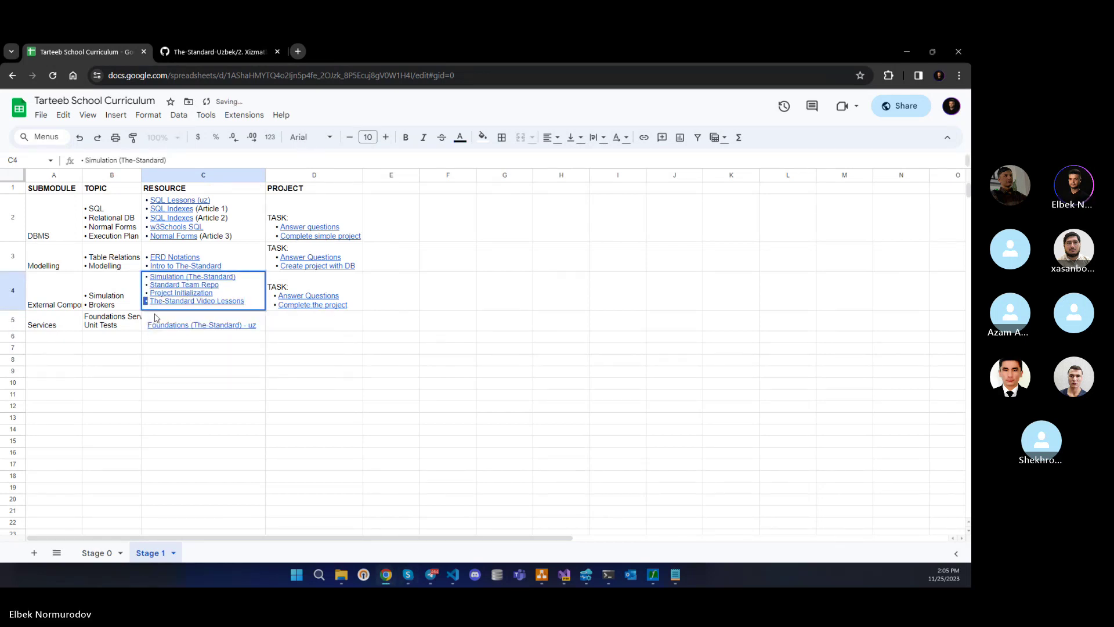
left_click(148, 327)
double_click(148, 327)
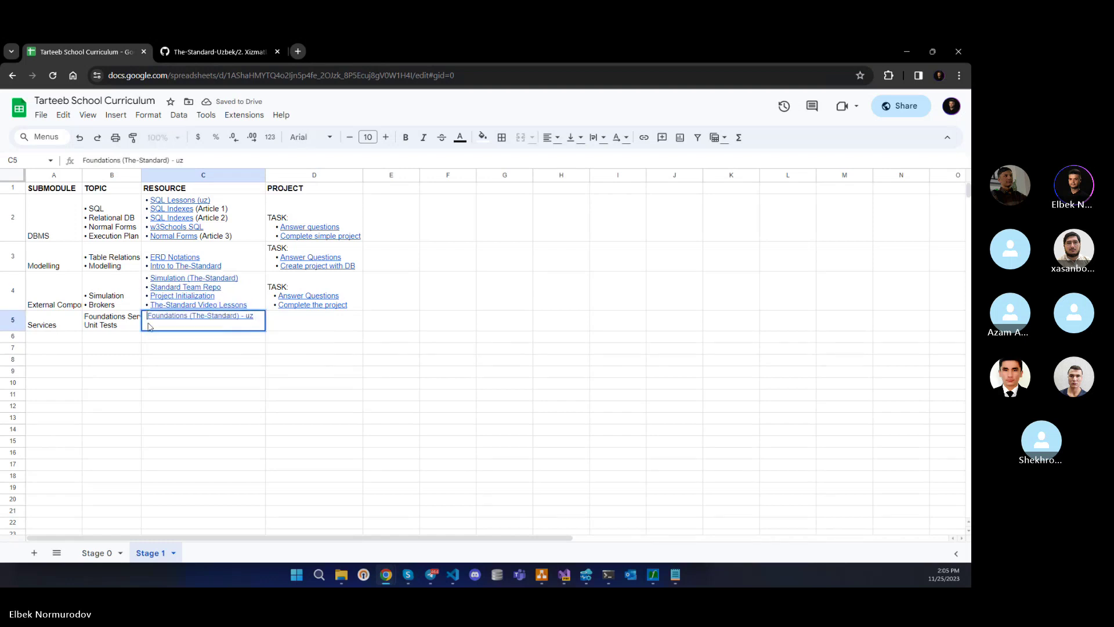
type("•")
Add a "•" bullet to both topic lines in cell B5 and extend the second line to "Unit Tests, TDD".
left_click(87, 321)
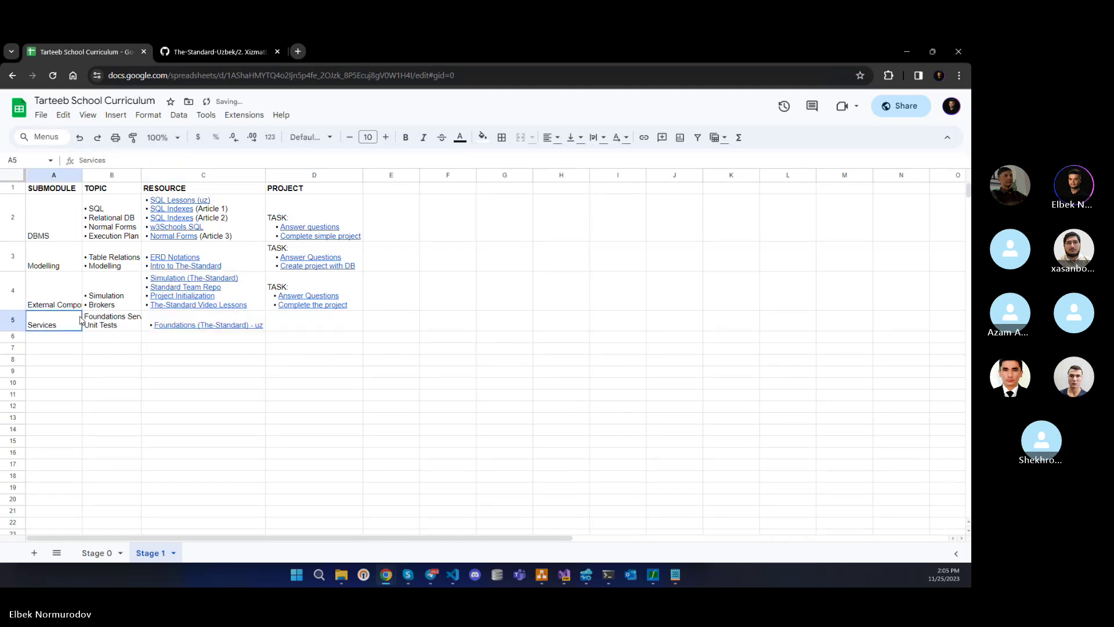
double_click(87, 320)
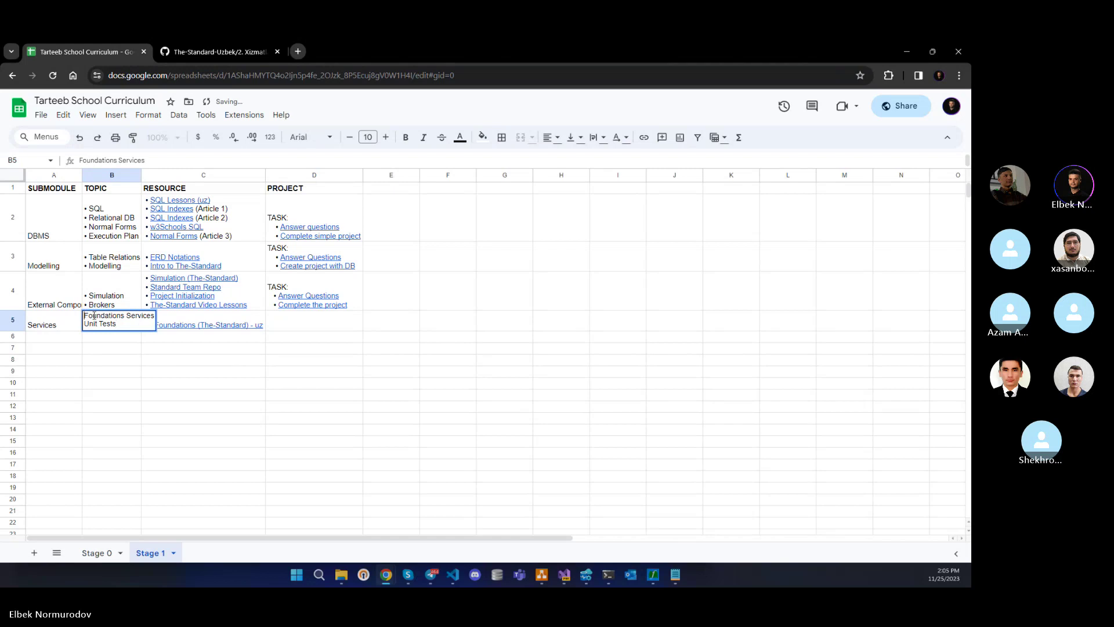
type("•")
left_click(85, 323)
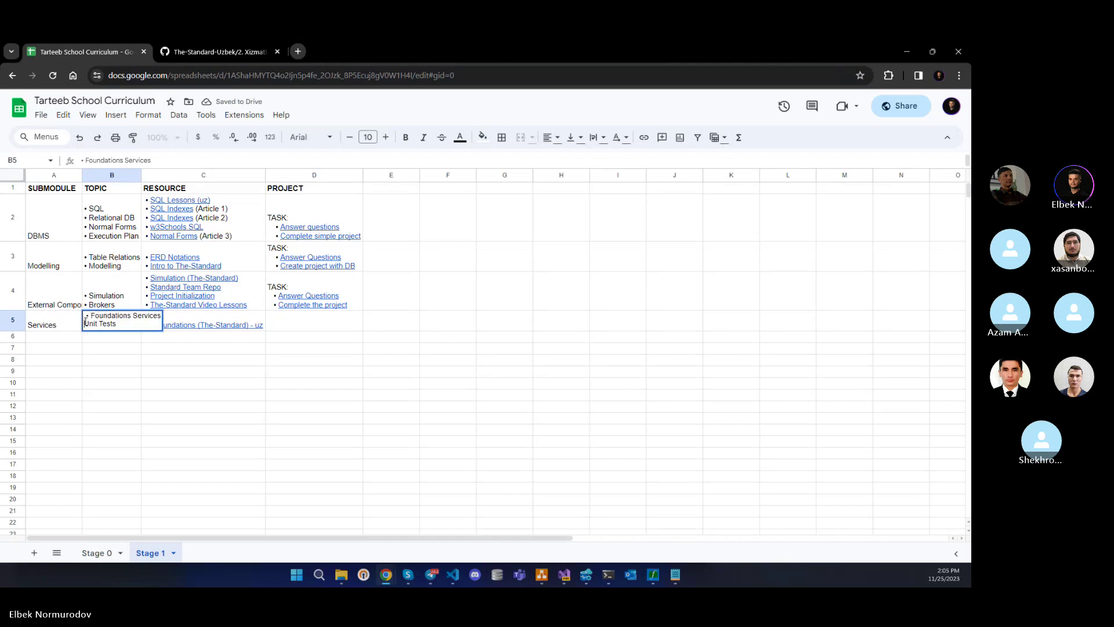
type("•")
left_click(133, 321)
type(", TDD")
left_click(249, 324)
left_click(291, 51)
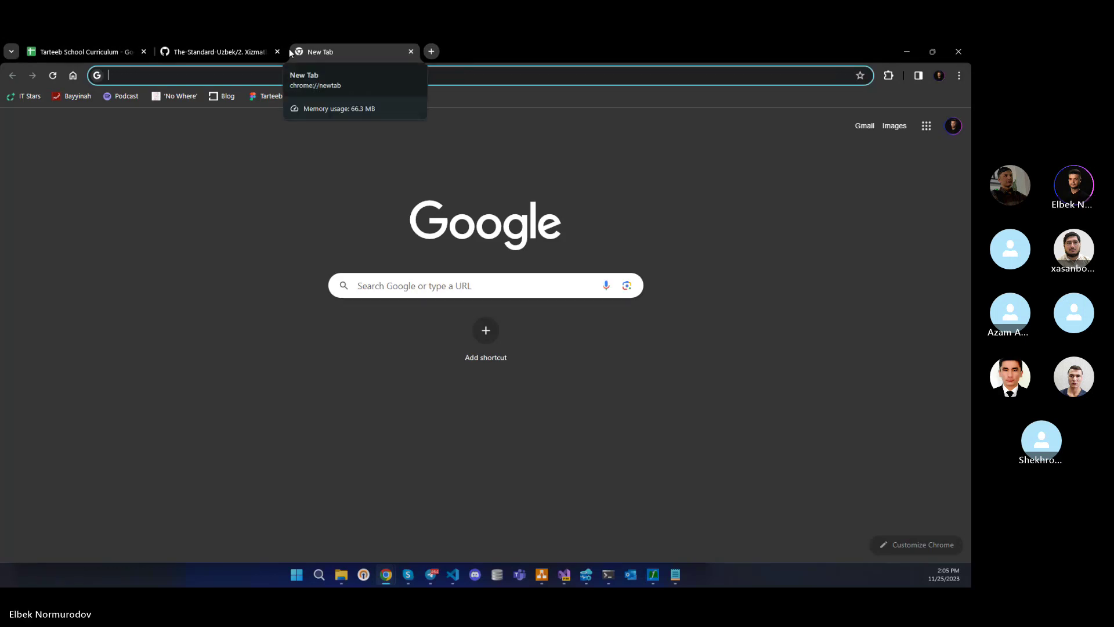
type("youtube.com")
key("Tab")
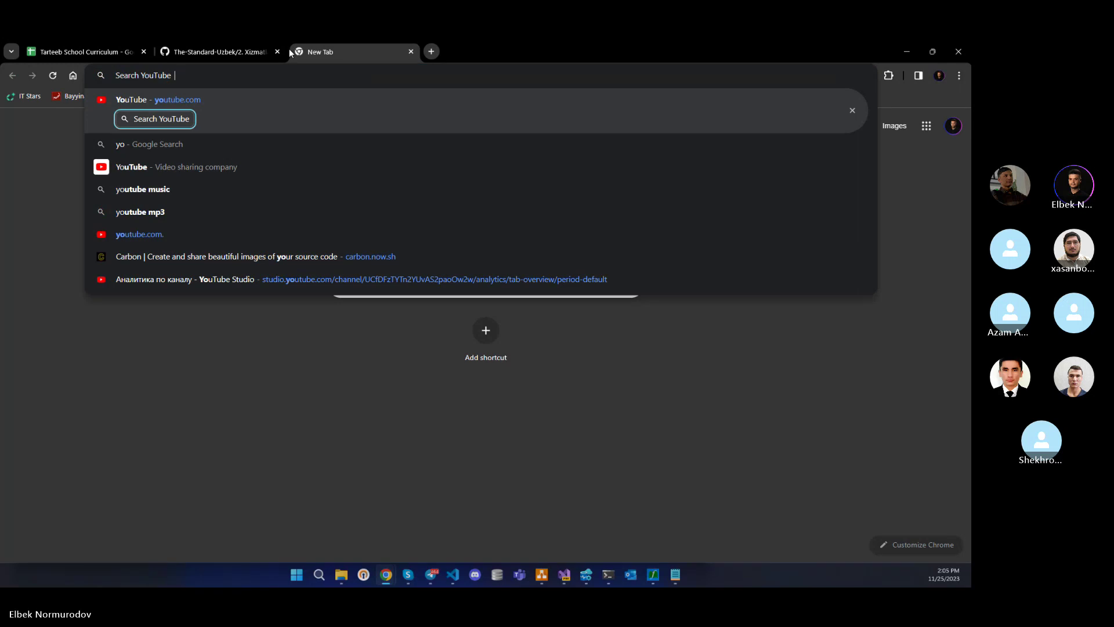
left_click(410, 51)
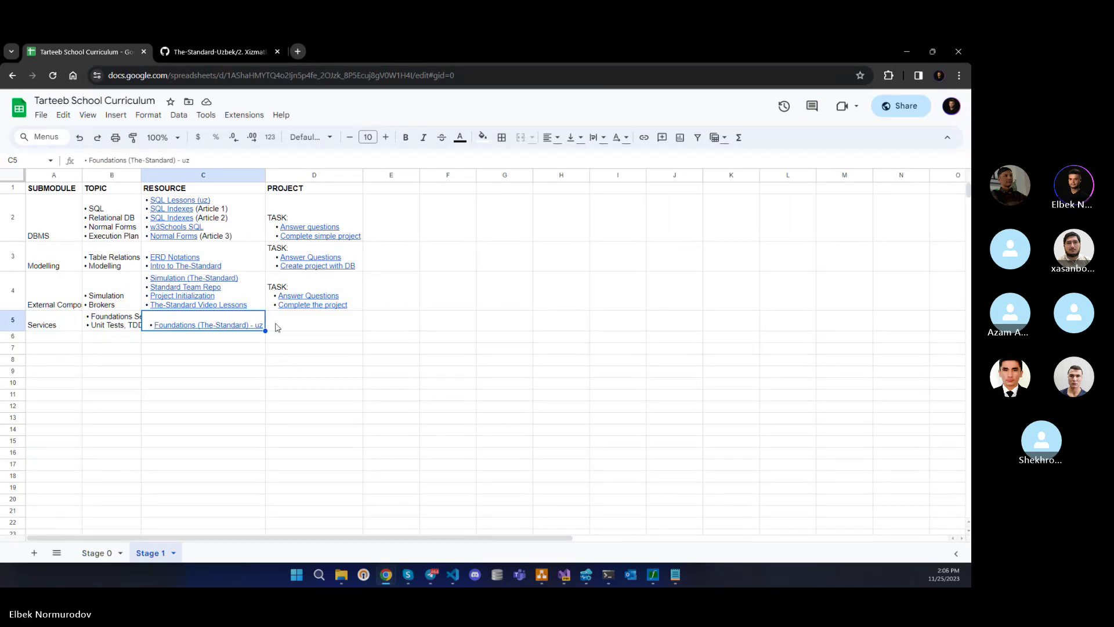
Enter "TASK" as the heading in project cell D5 of the Services row.
left_click(306, 324)
double_click(300, 326)
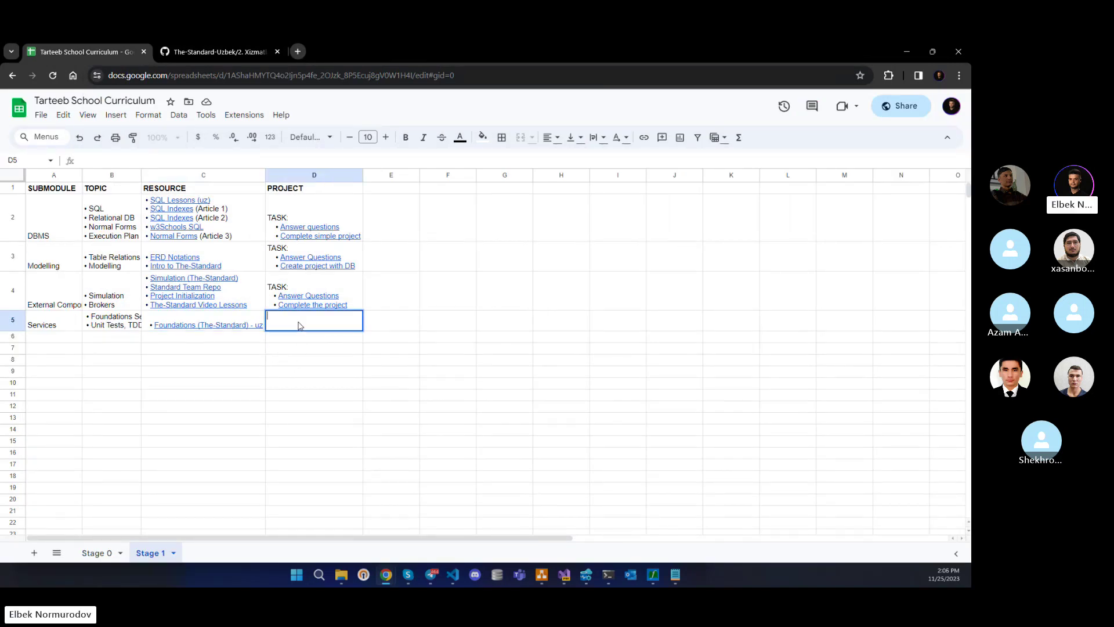
type("TASK")
key("shift+Return")
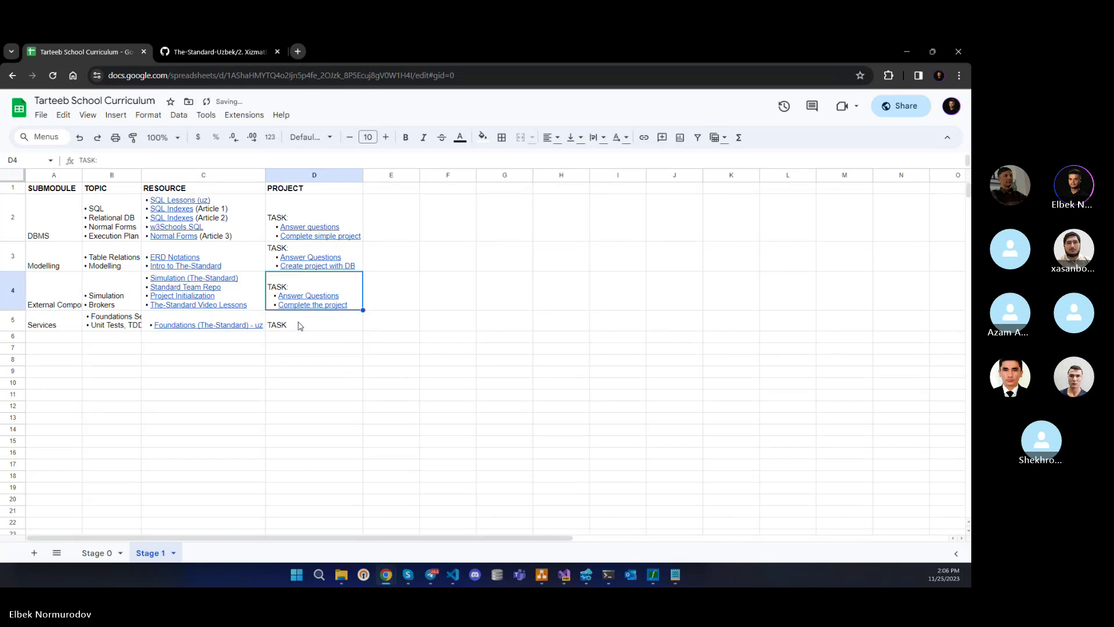
Add "• Answer Questions" as a second line under the TASK heading in cell D5.
left_click(312, 325)
double_click(316, 322)
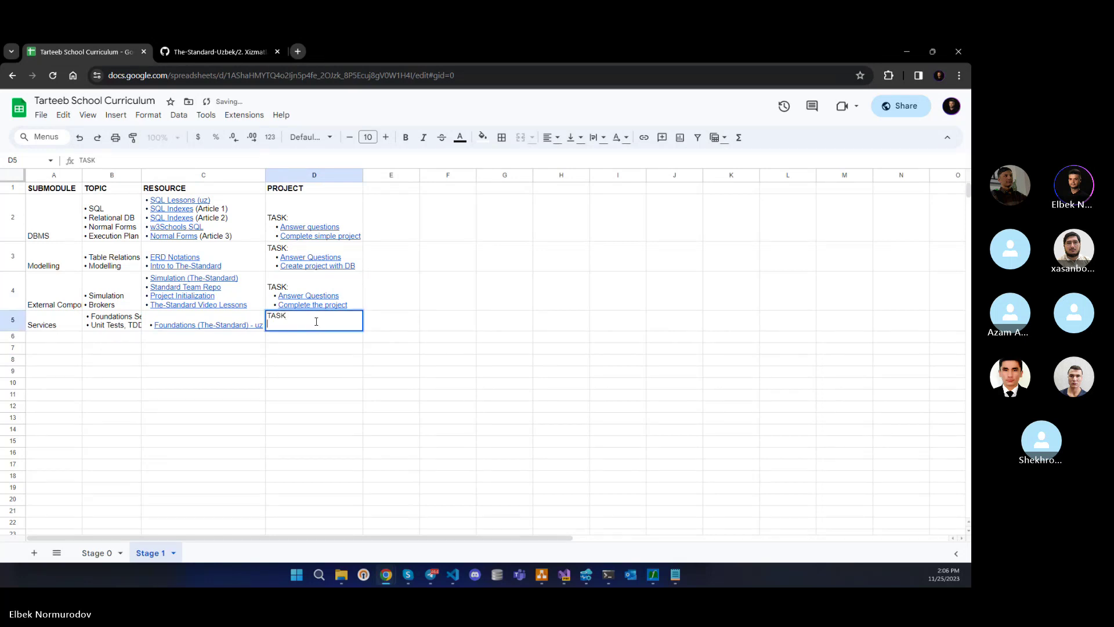
type("• Ans")
key("BackSpace")
key("BackSpace")
key("BackSpace")
type("Ansei")
type("r")
key("BackSpace")
key("BackSpace")
key("BackSpace")
type("swer Questio")
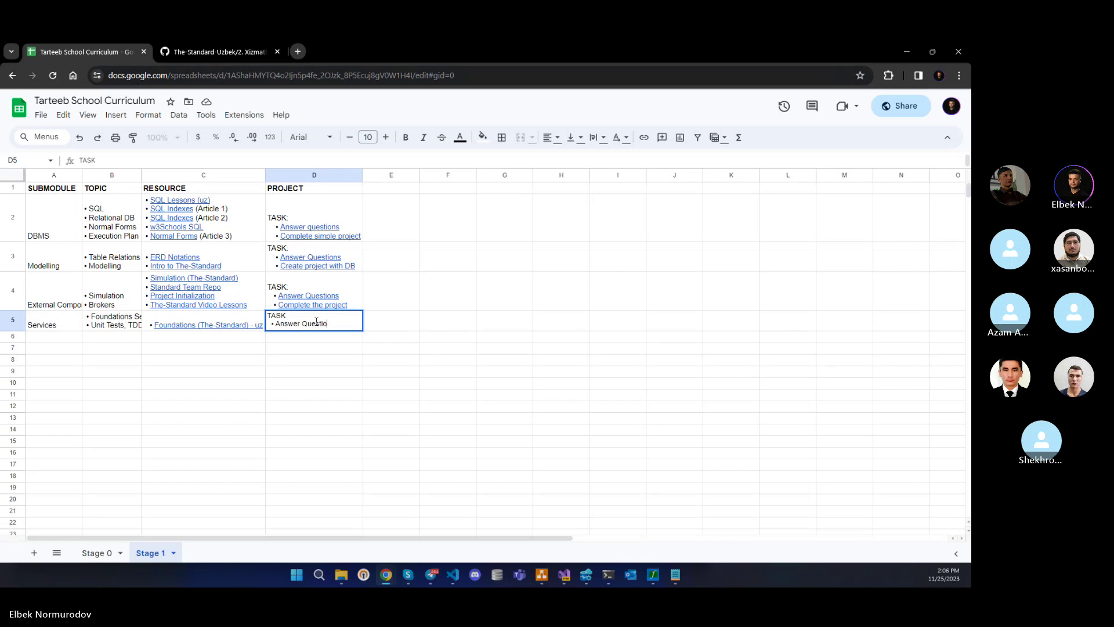
type("snns")
key("shift+Return")
left_click(316, 325)
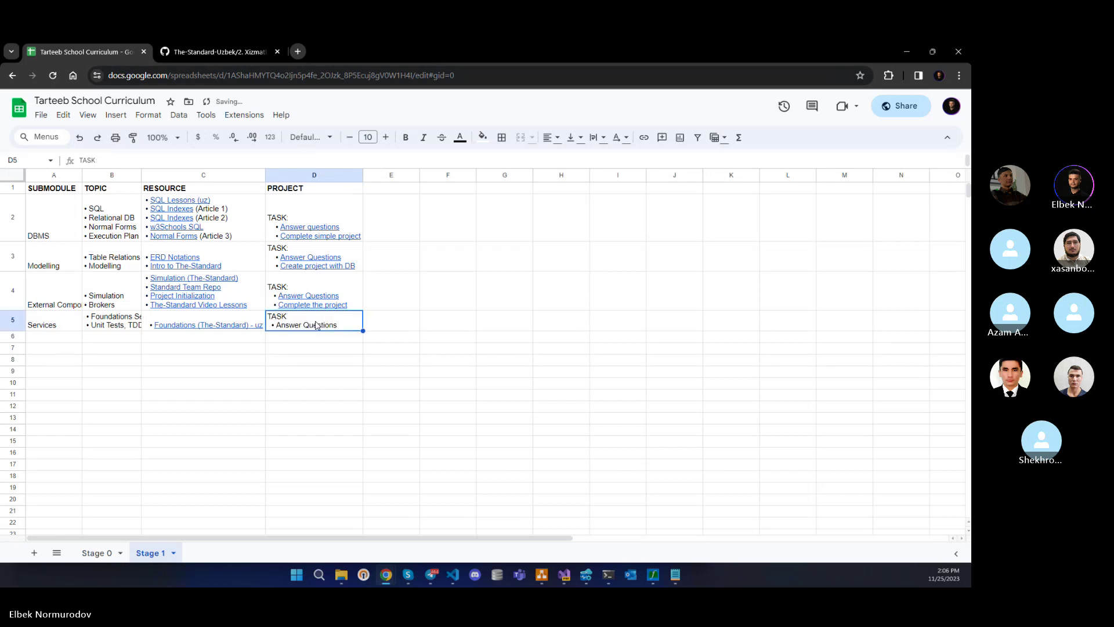
Add "• Complete practical task" as a third line in cell D5.
double_click(307, 322)
key("alt+Return")
type("•")
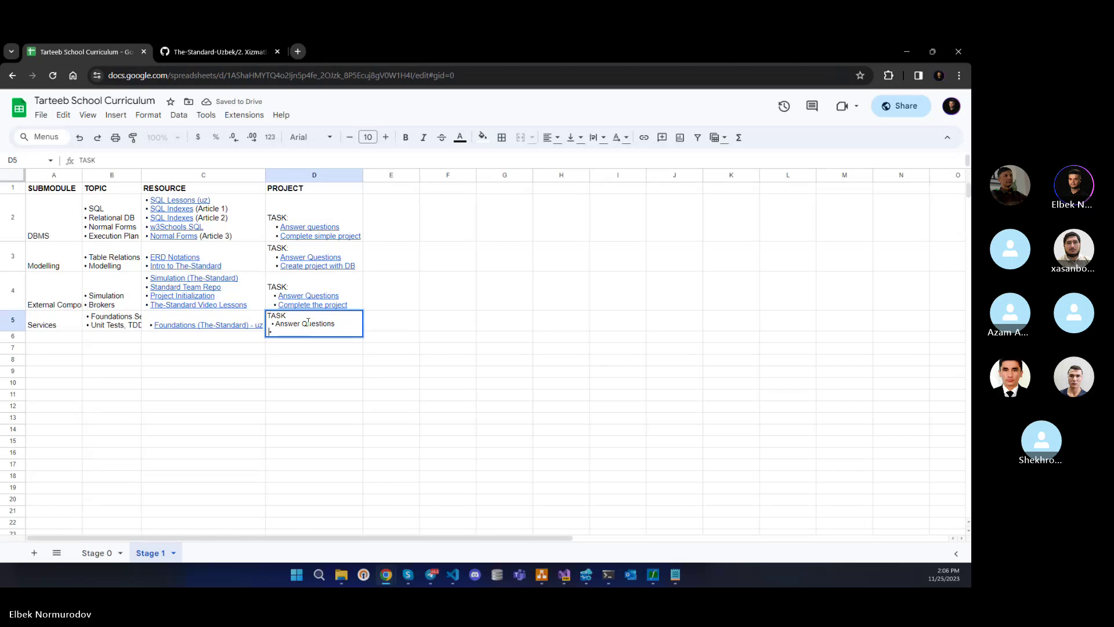
type("complete")
key("ctrl+BackSpace")
type("Comple")
key("ctrl+shift+Left")
key("ctrl+shift+Left")
key("ctrl+shift+Left")
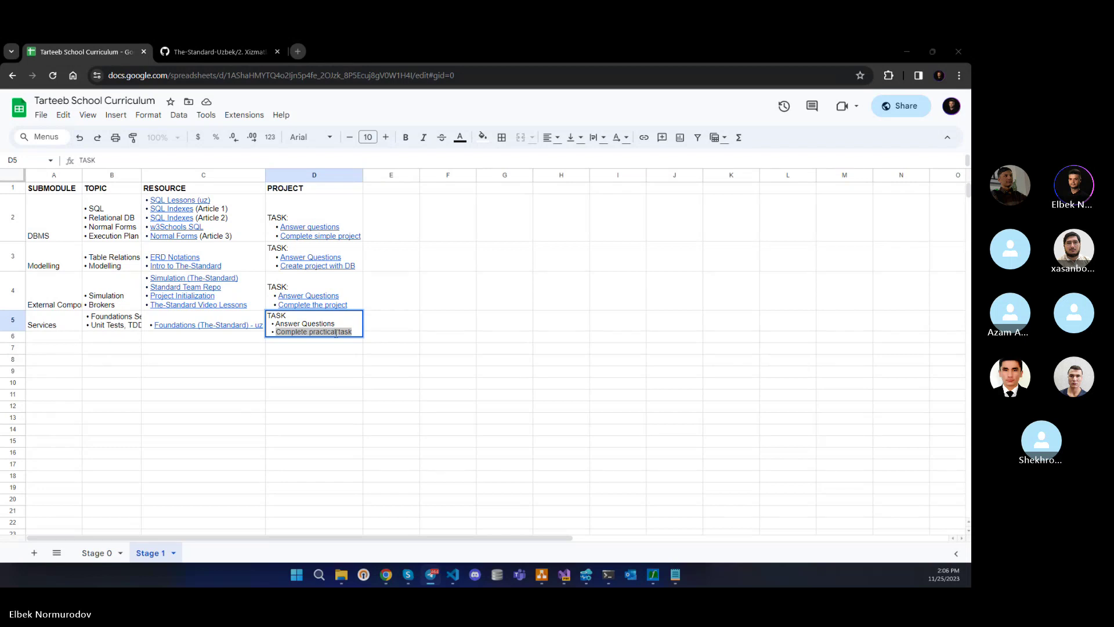
key("alt+Tab")
left_click(652, 140)
key("ctrl+v")
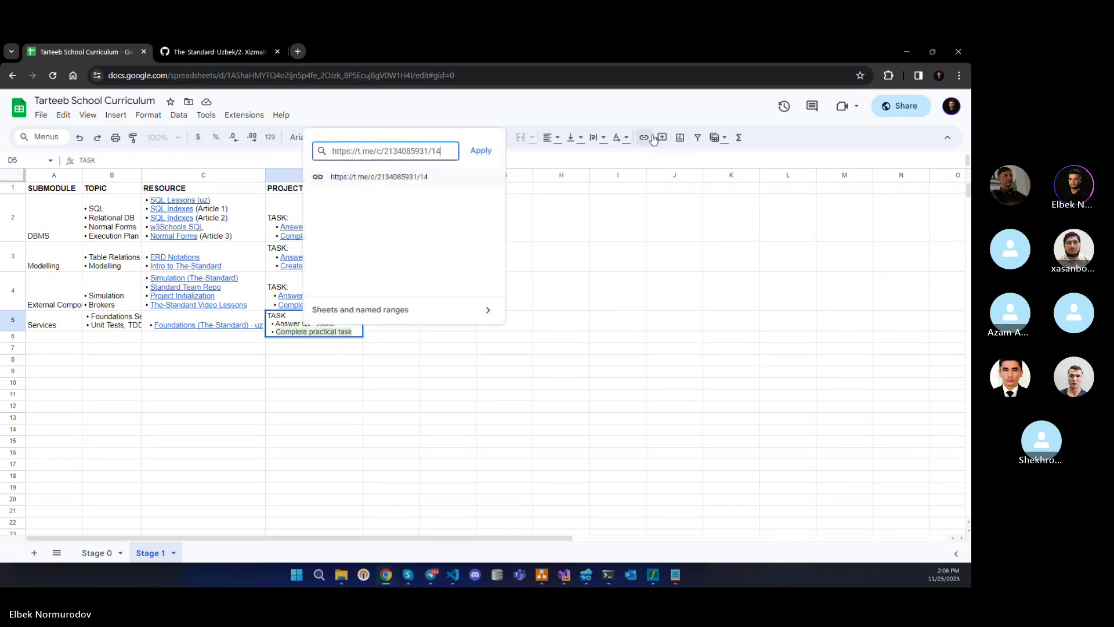
key("Return")
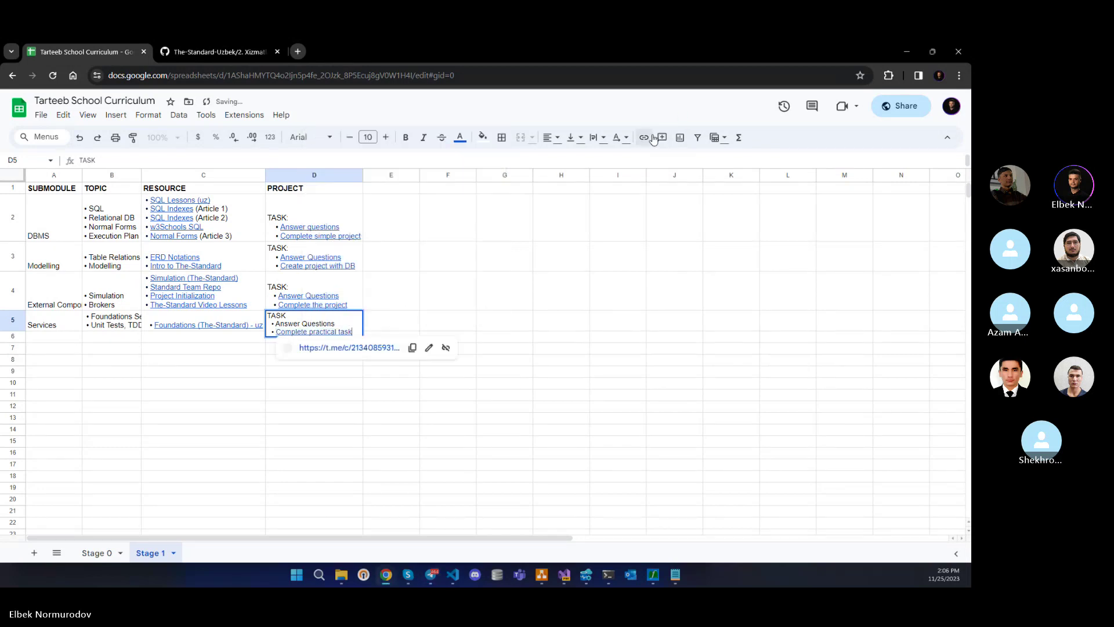
Open the practical task link in Telegram Desktop to check its message, and close the leftover Telegram browser tab.
left_click(382, 348)
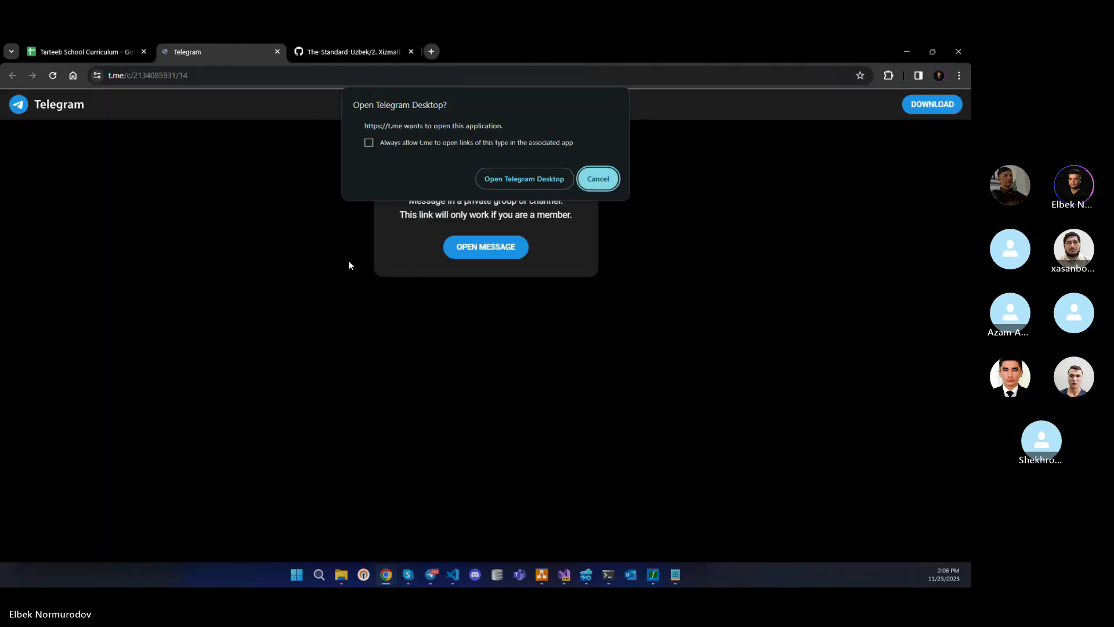
left_click(522, 178)
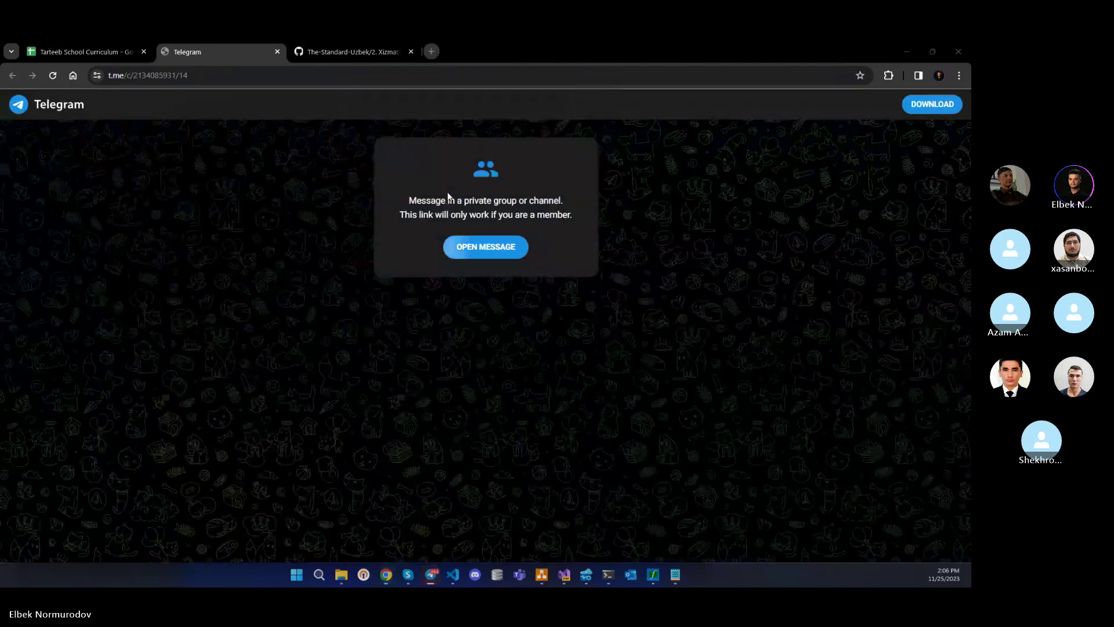
middle_click(239, 58)
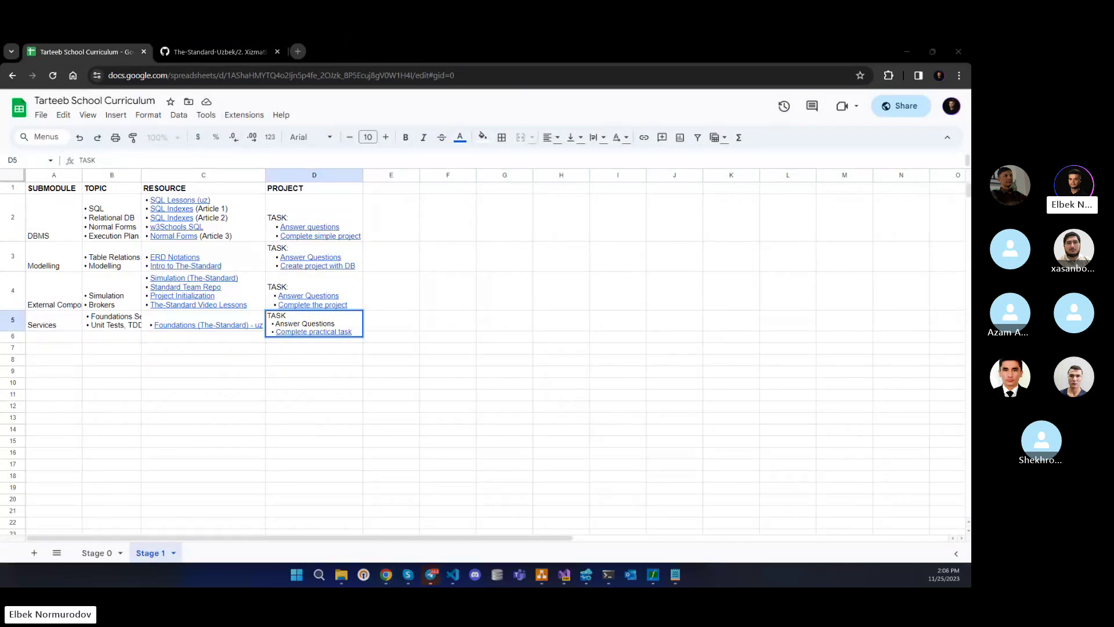
Link the "Answer Questions" text in cell D5 to the copied address.
double_click(303, 325)
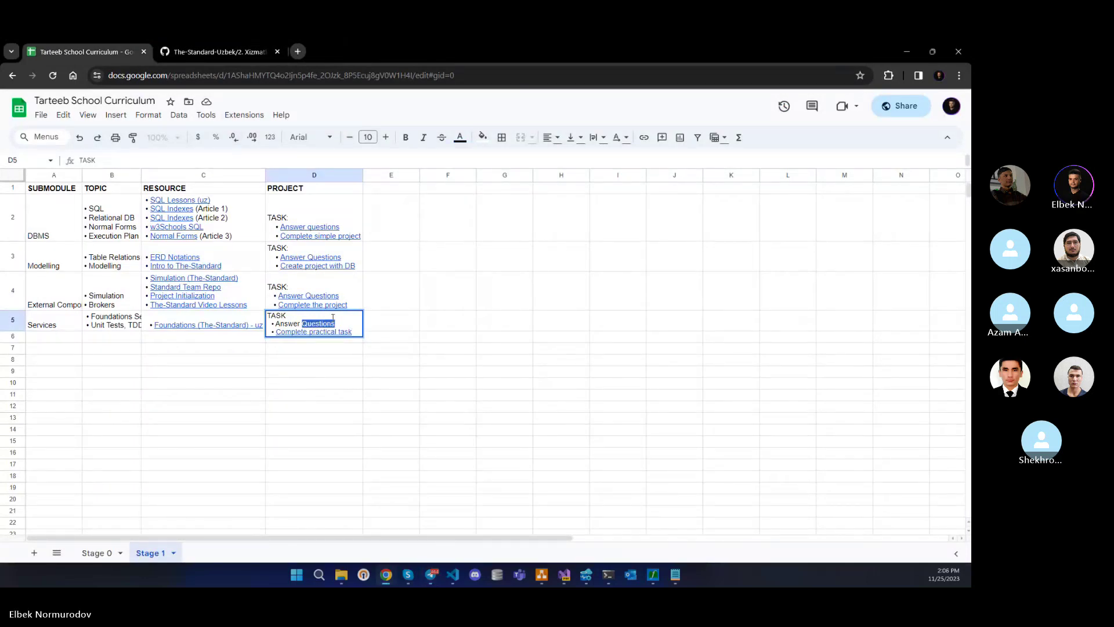
left_click_drag(336, 323, 280, 323)
left_click(643, 137)
key("ctrl+v")
left_click(471, 143)
left_click(483, 343)
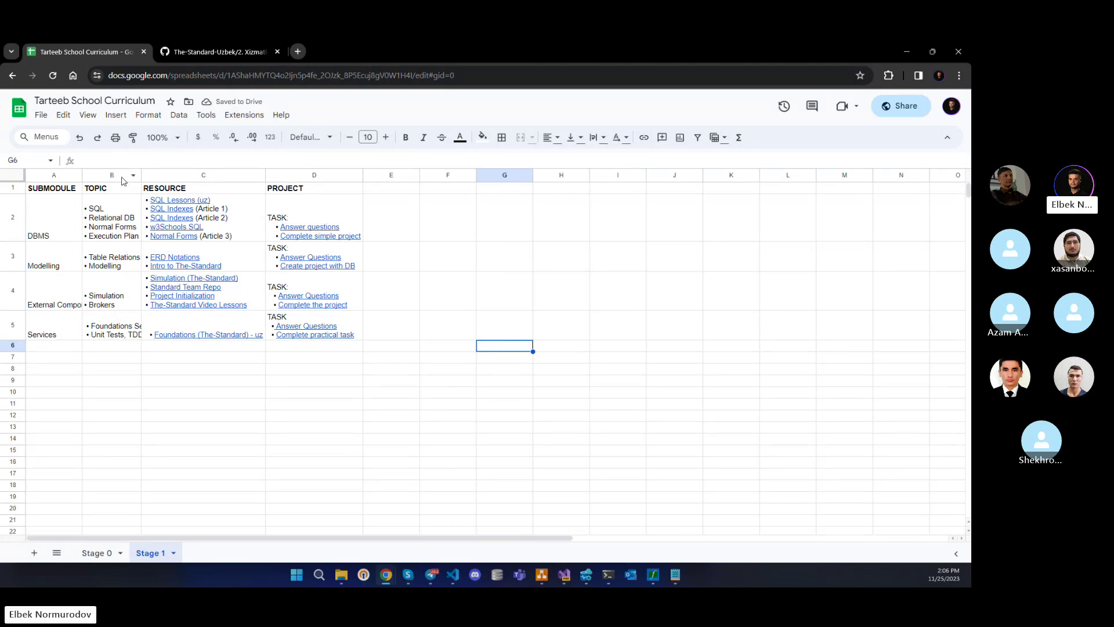
Widen column B so the full "Foundations Services" topic text fits.
left_click_drag(141, 174, 165, 174)
left_click(249, 355)
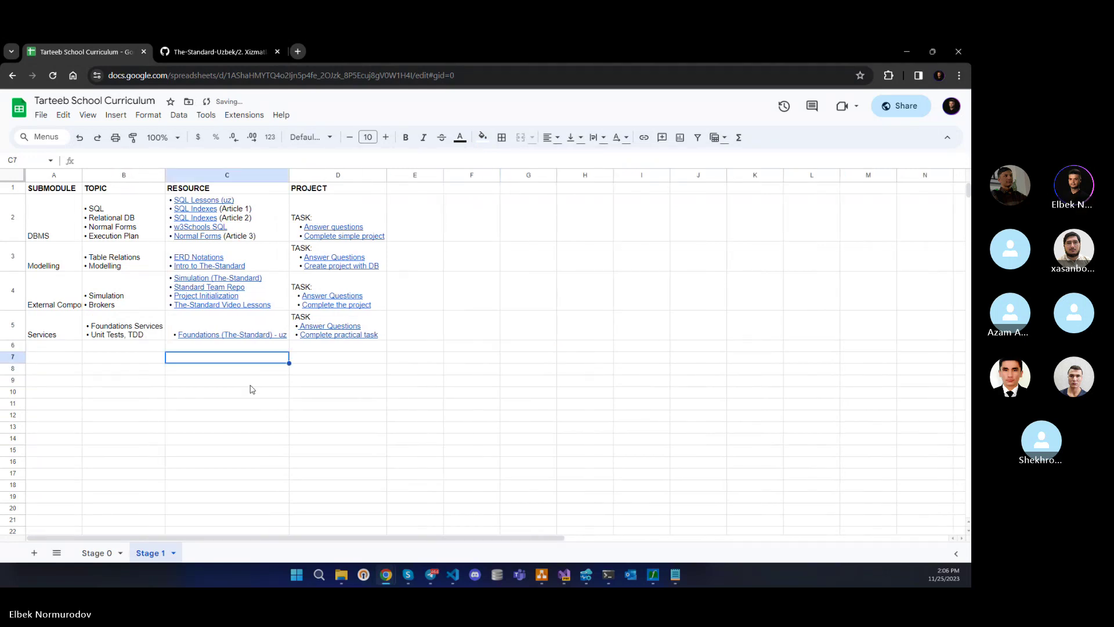
left_click(251, 382)
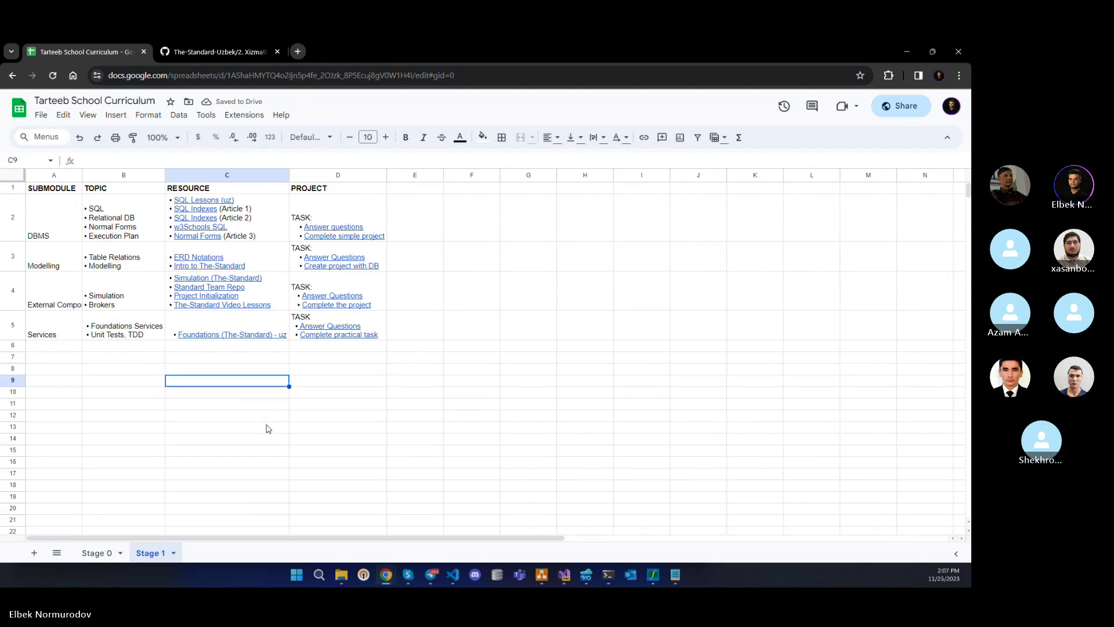
Open the Hassan Habib YouTube channel at youtube.com/hassanhabib in a new browser tab.
left_click(297, 51)
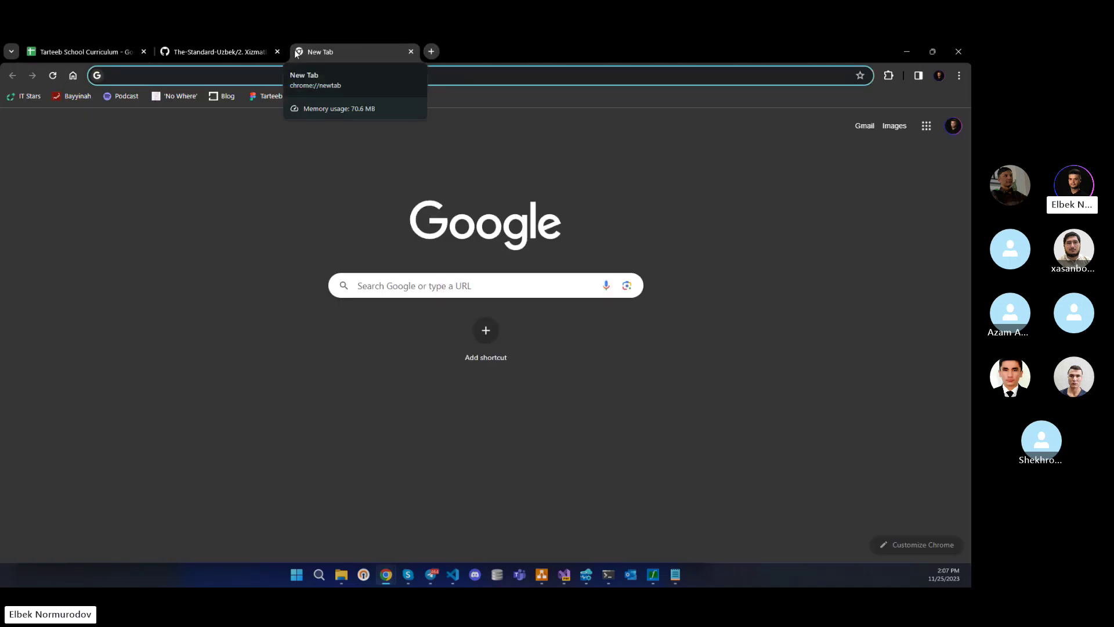
type("git")
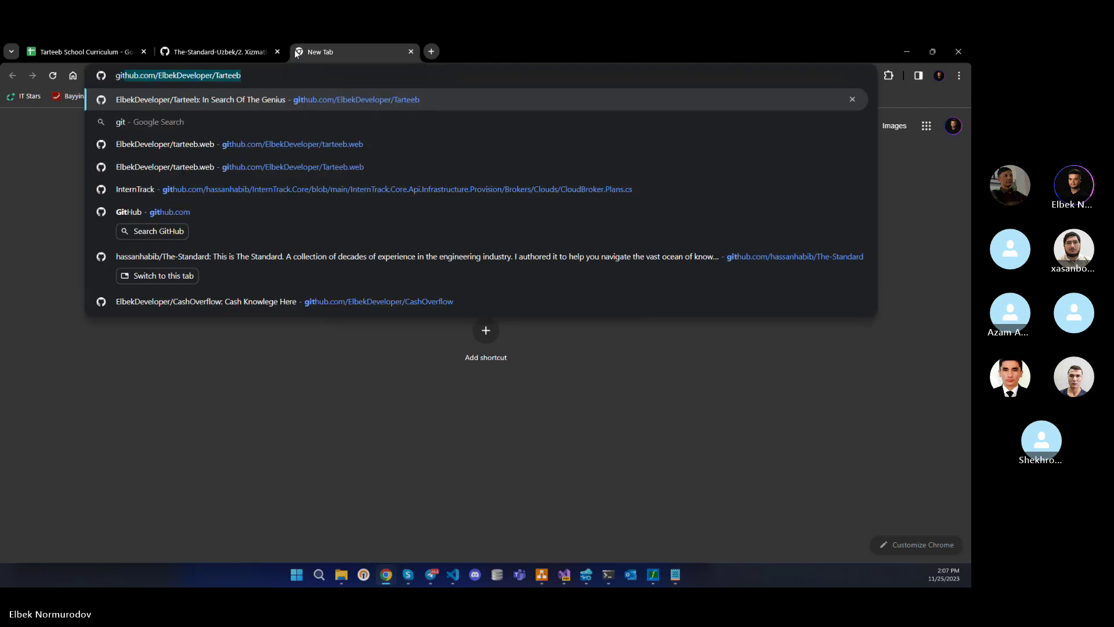
key("BackSpace")
key("BackSpace")
type("yo")
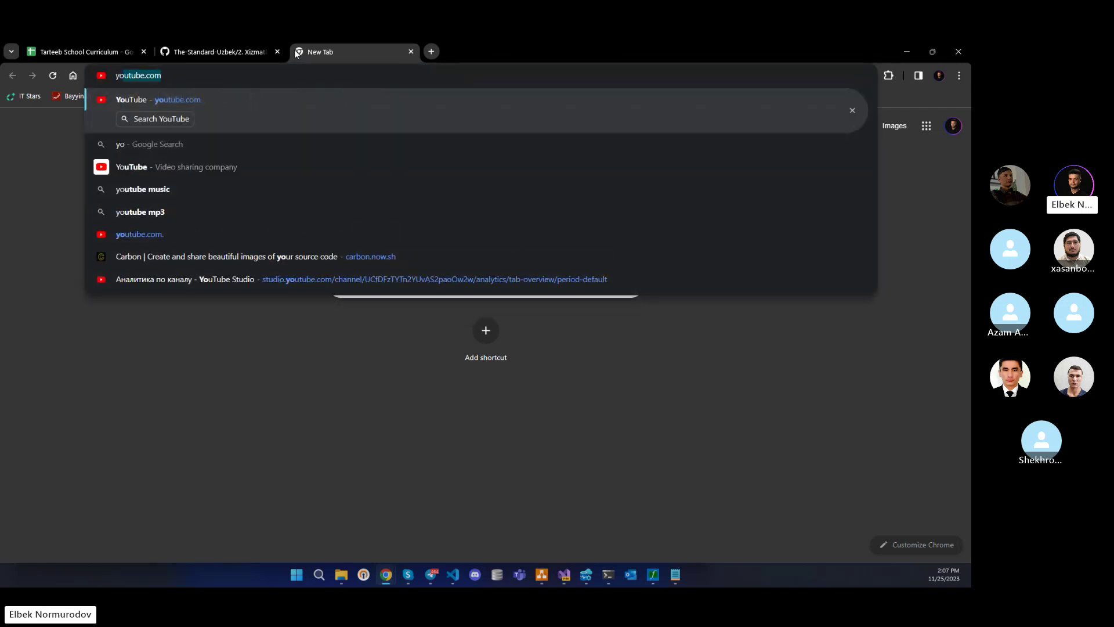
type("utube.com/has")
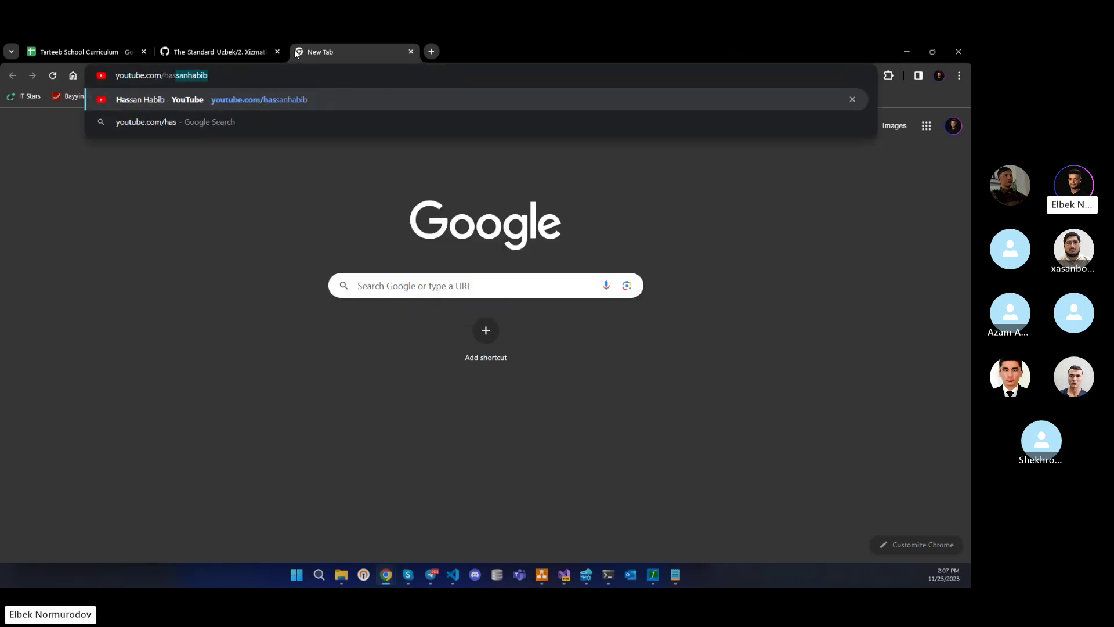
key("Return")
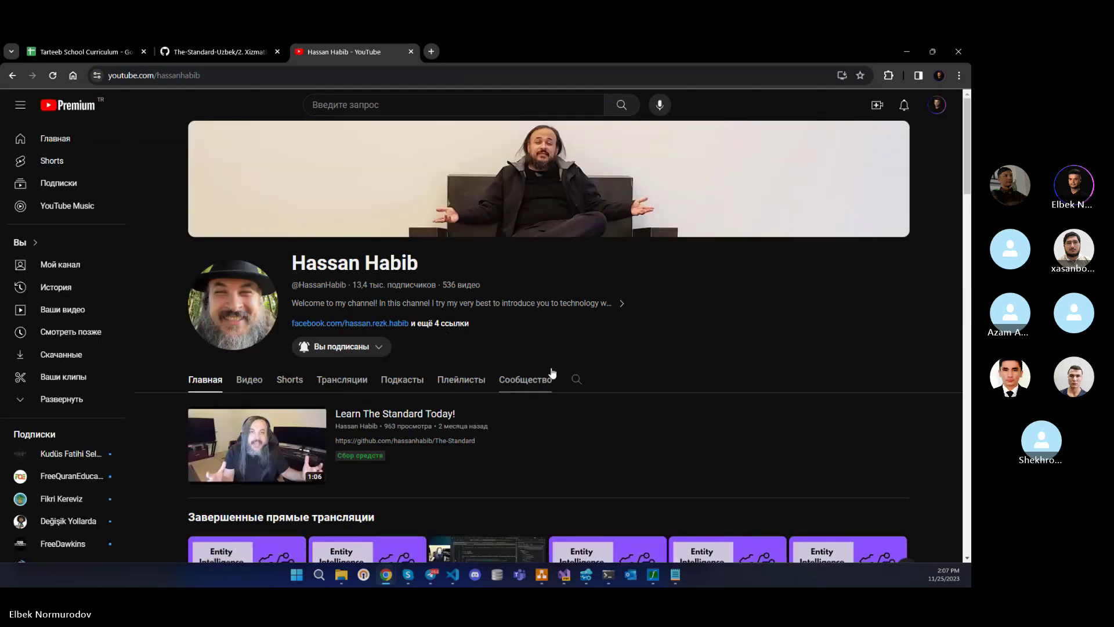
Search the Hassan Habib channel for "foundations" and look through the results for Foundation Services videos.
left_click(576, 379)
type("foun")
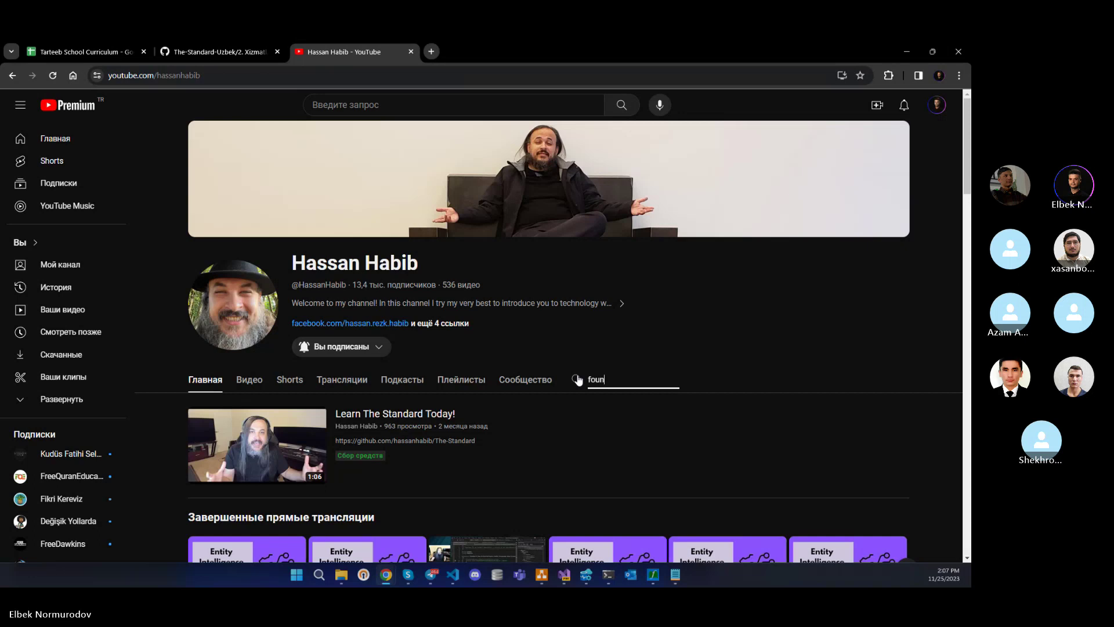
type("dations")
key("Return")
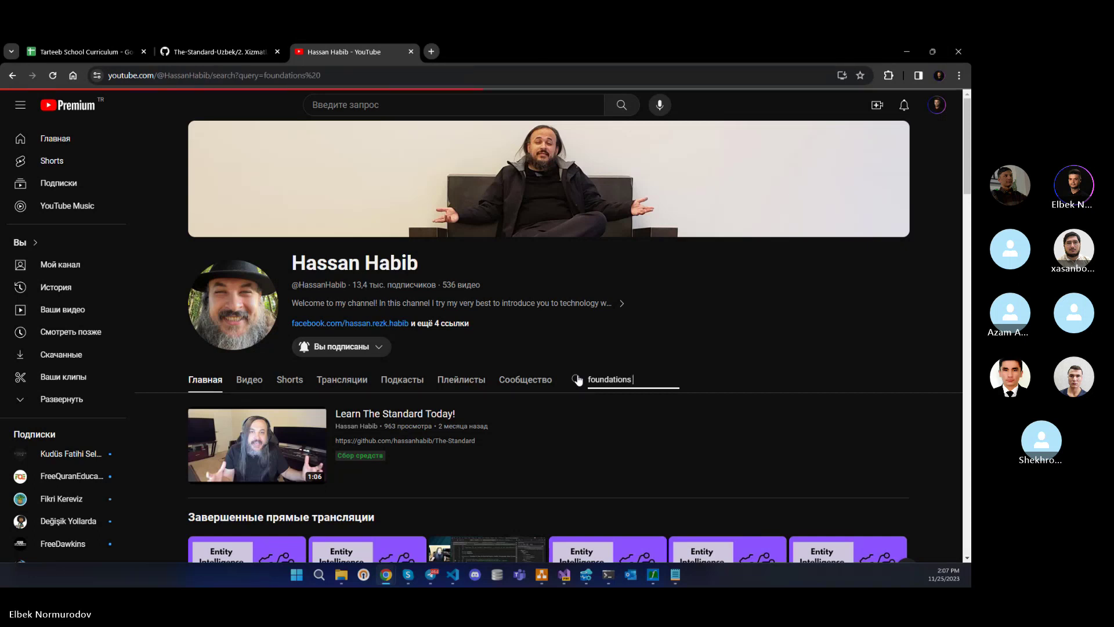
scroll(344, 365, "down", 2)
mouse_move(265, 323)
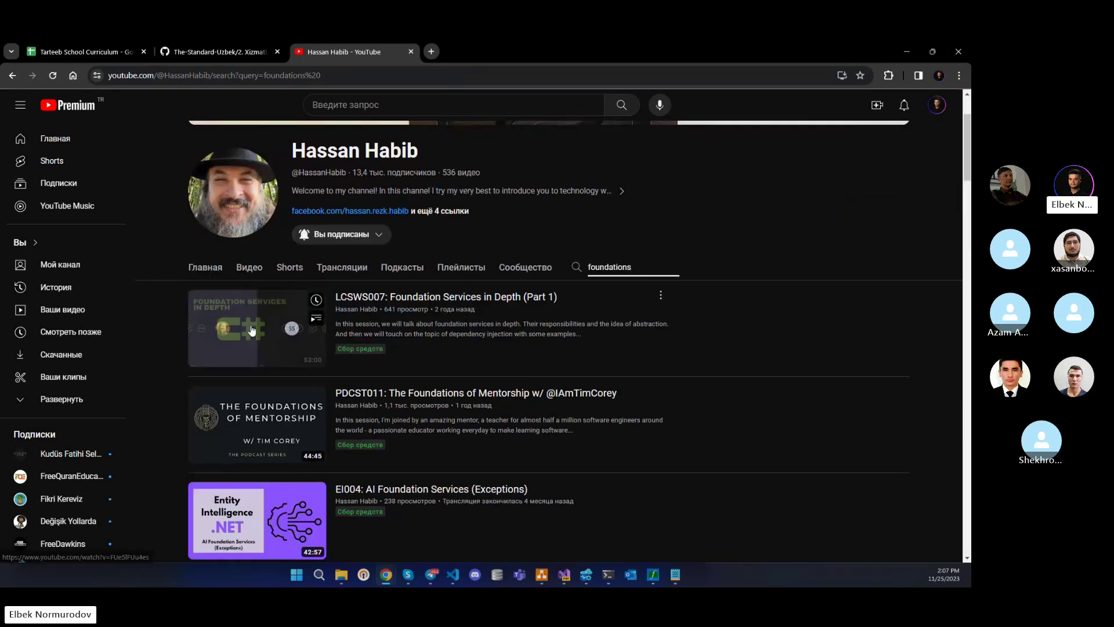
scroll(268, 322, "down", 1)
scroll(270, 321, "down", 2)
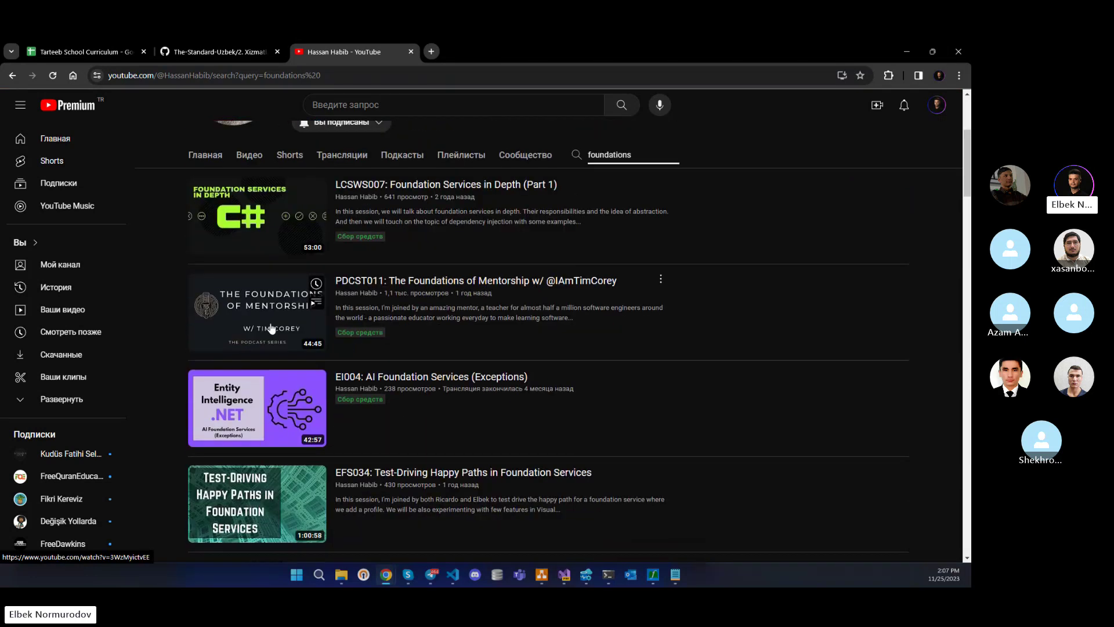
scroll(261, 335, "down", 2)
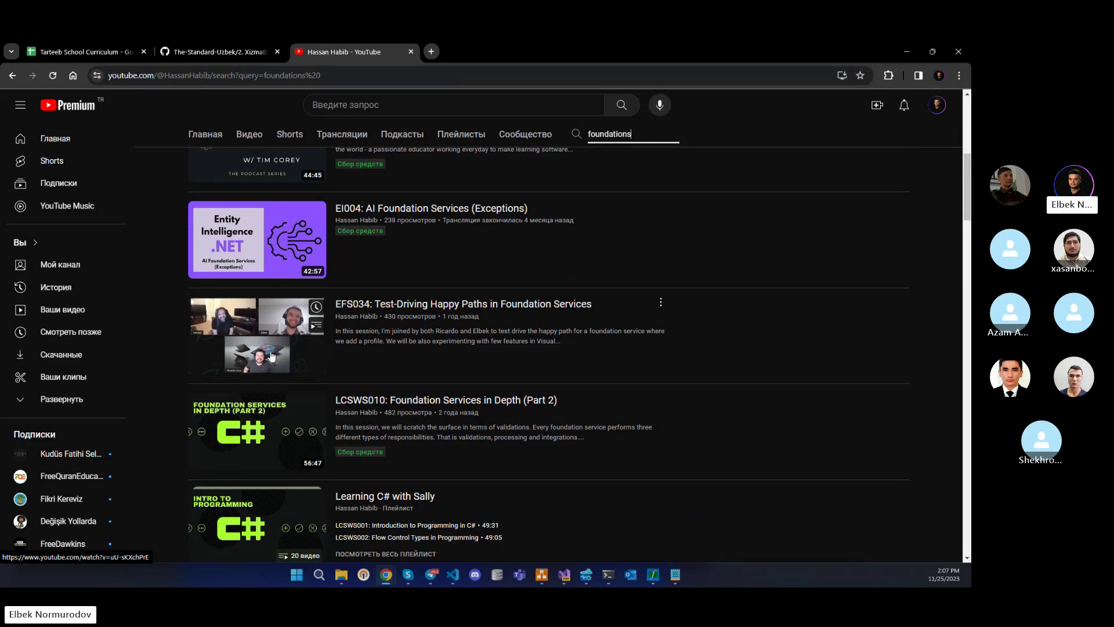
scroll(261, 383, "down", 2)
scroll(260, 390, "down", 3)
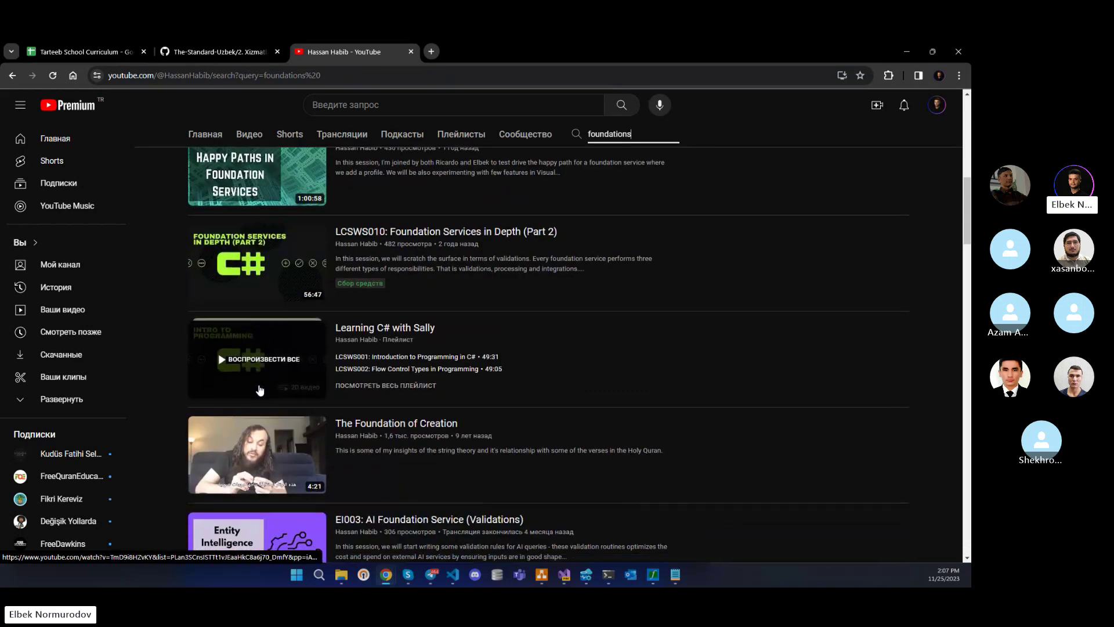
scroll(293, 360, "down", 3)
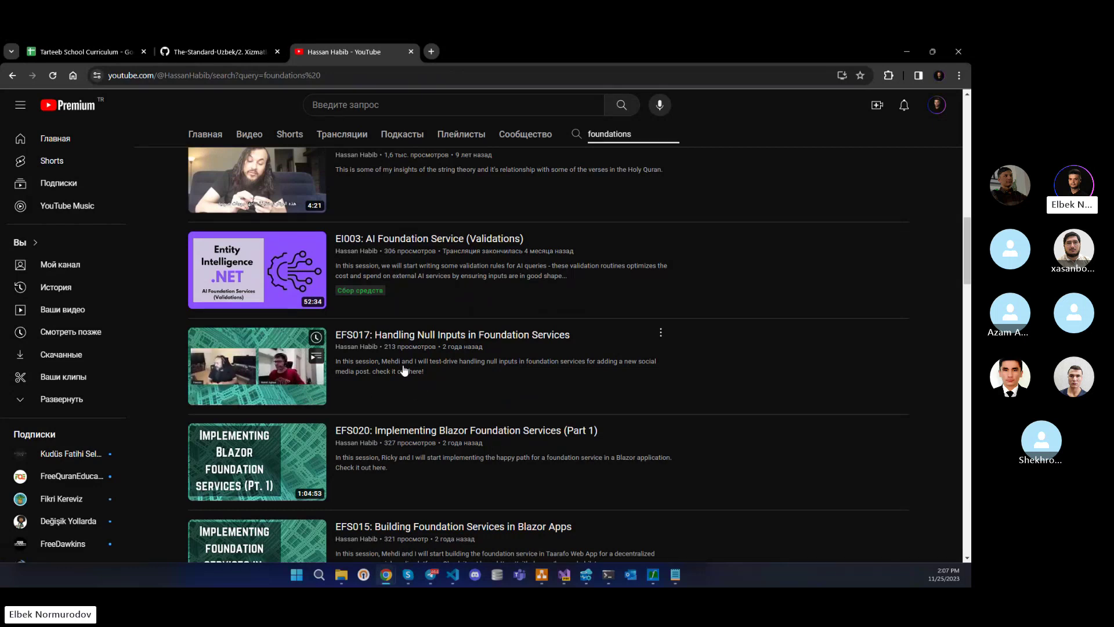
scroll(386, 372, "down", 2)
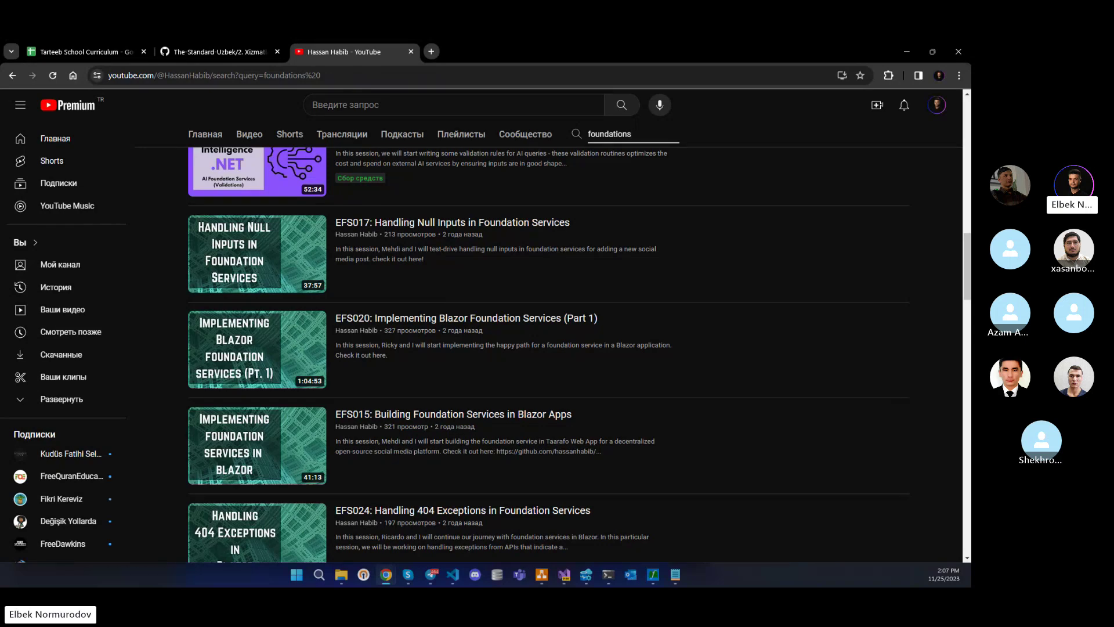
Copy the address of the channel's "foundations" search results and return to the Tarteeb School Curriculum sheet.
left_click(262, 80)
left_click(252, 52)
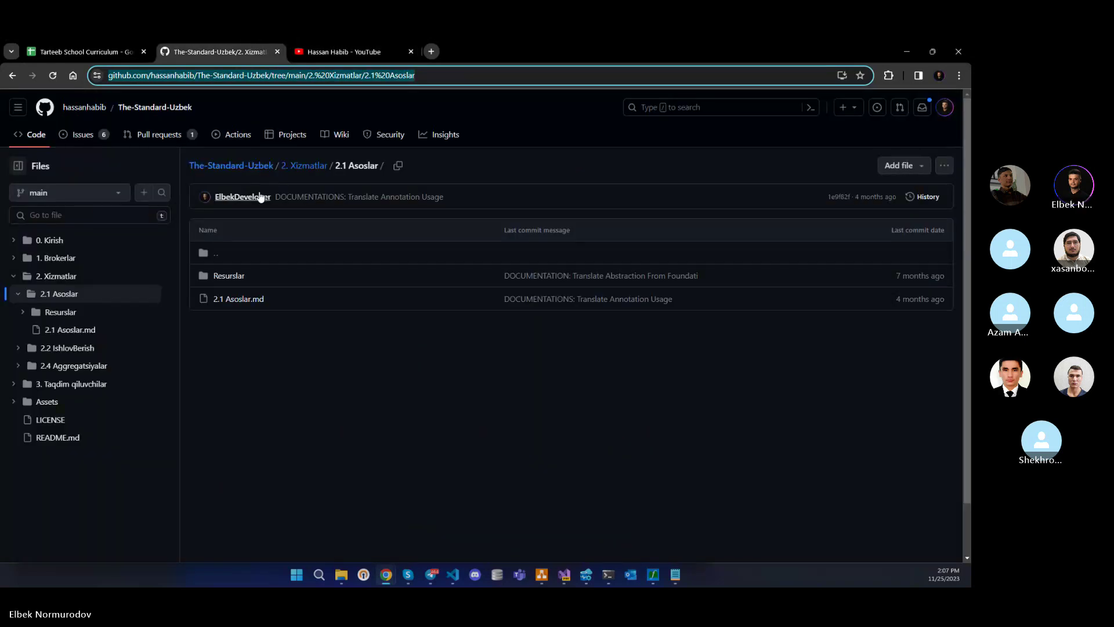
left_click(81, 52)
Remove the extra leading space in cell C5 and add a "Video tutorials - en" line below the Foundations entry.
left_click(251, 326)
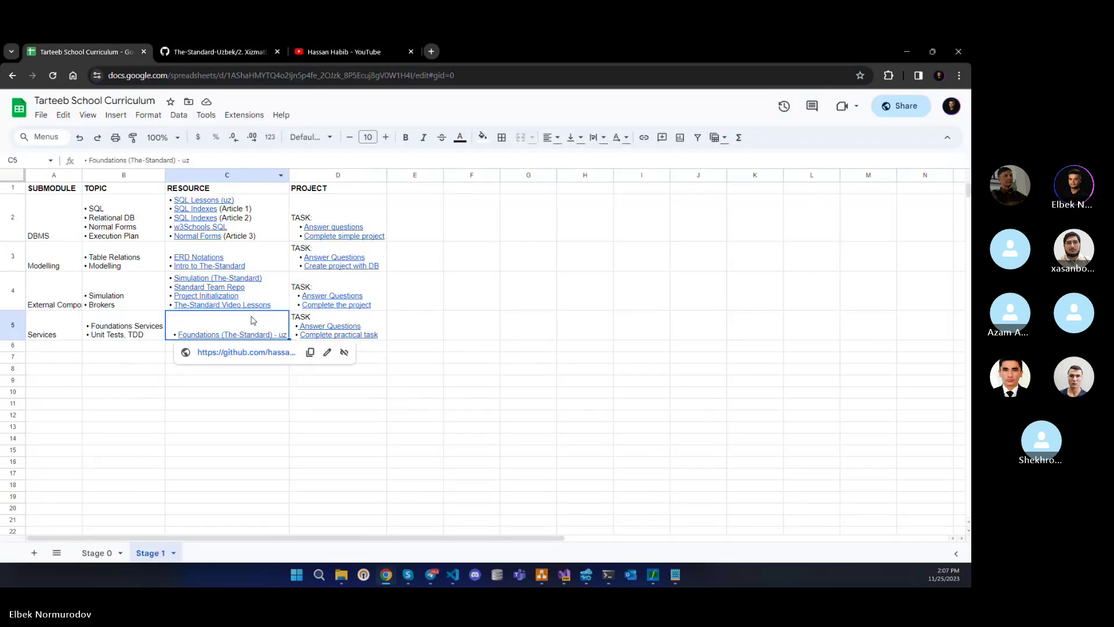
double_click(275, 322)
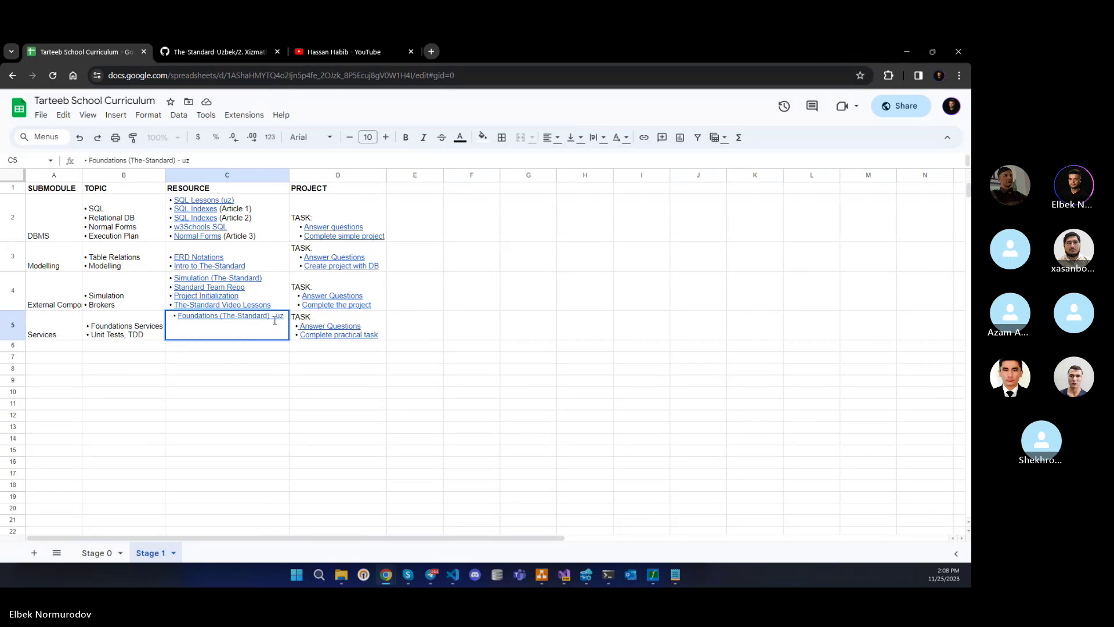
key("Delete")
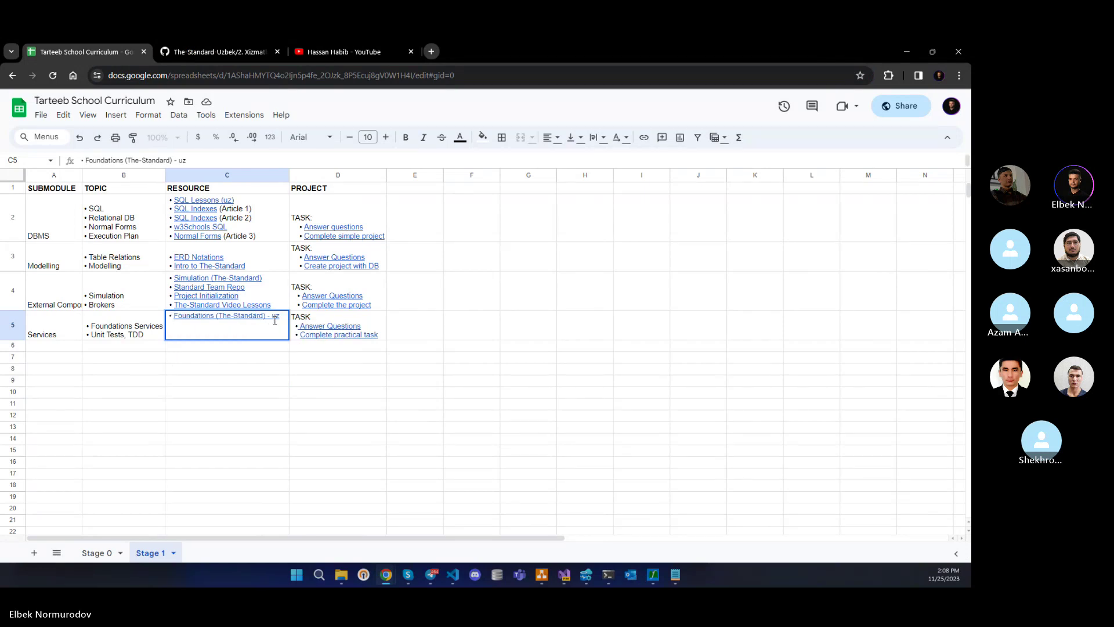
type("Video")
type("ation")
key("ctrl+BackSpace")
key("ctrl+BackSpace")
key("ctrl+BackSpace")
Link the "Video tutorials - en" text in cell C5 to the copied YouTube search address.
key("ctrl+shift+Left")
key("ctrl+shift+Left")
key("ctrl+shift+Left")
key("ctrl+shift+Left")
left_click(643, 137)
key("ctrl+v")
left_click(369, 143)
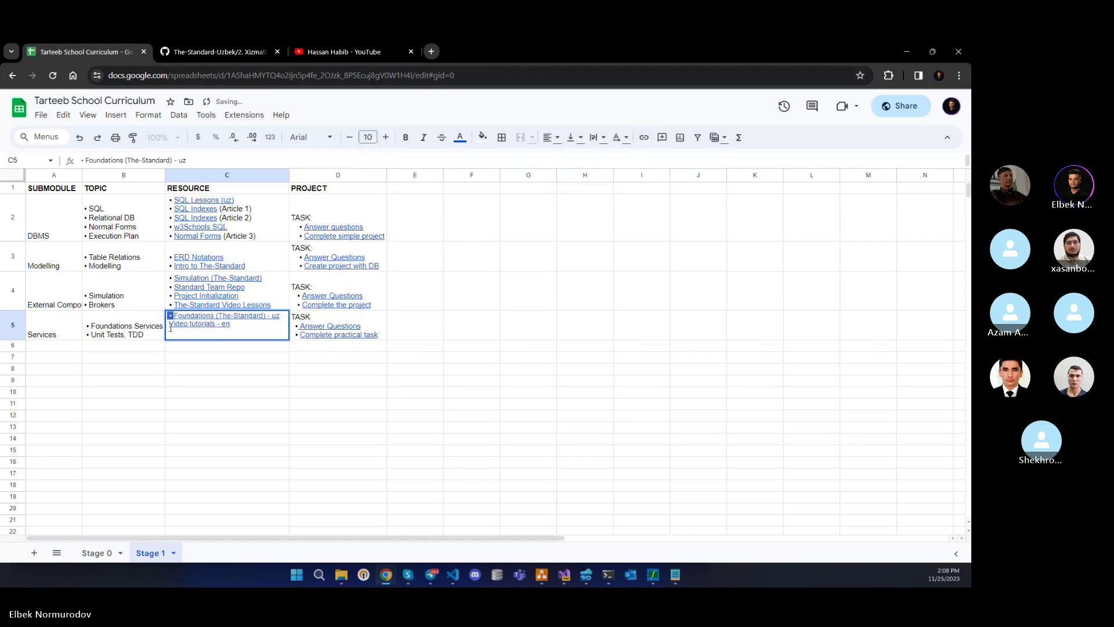
Put a bullet before "Video tutorials - en", align it with the Foundations entry and commit cell C5.
type("•")
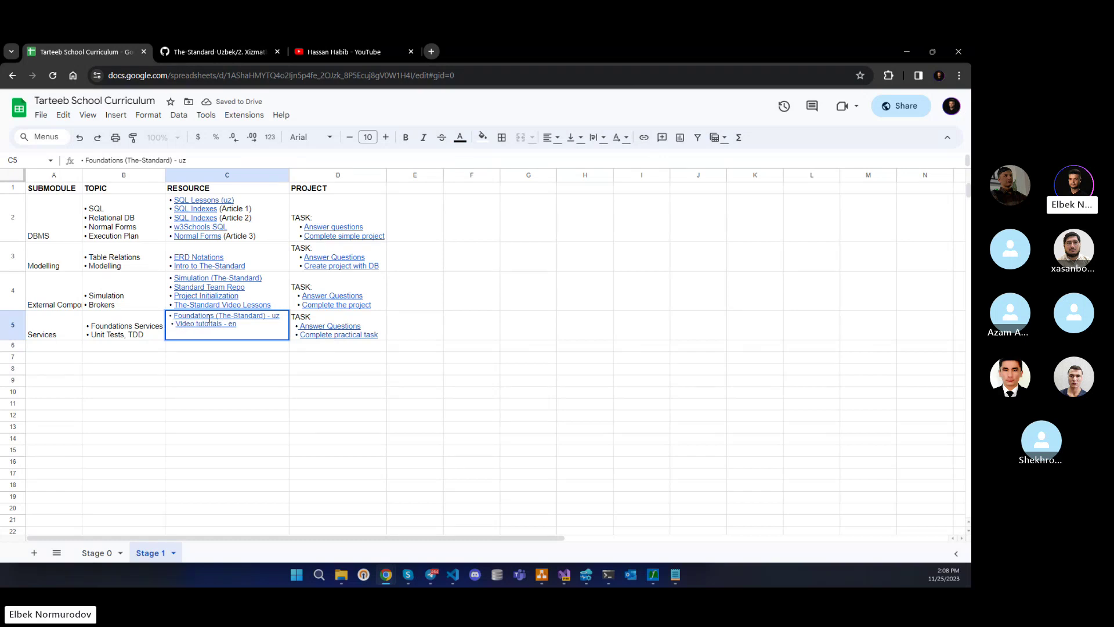
key("BackSpace")
key("Return")
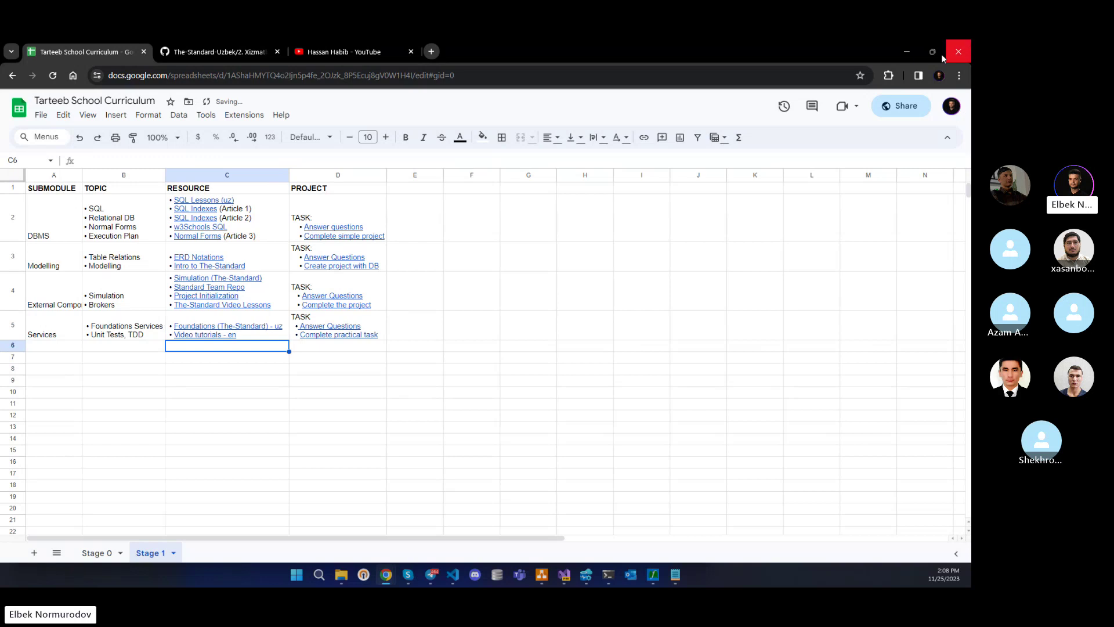
Switch to Visual Studio, closing the notes window, and expand the Rates unit test folder under Foundations in a widened Solution Explorer.
left_click(908, 49)
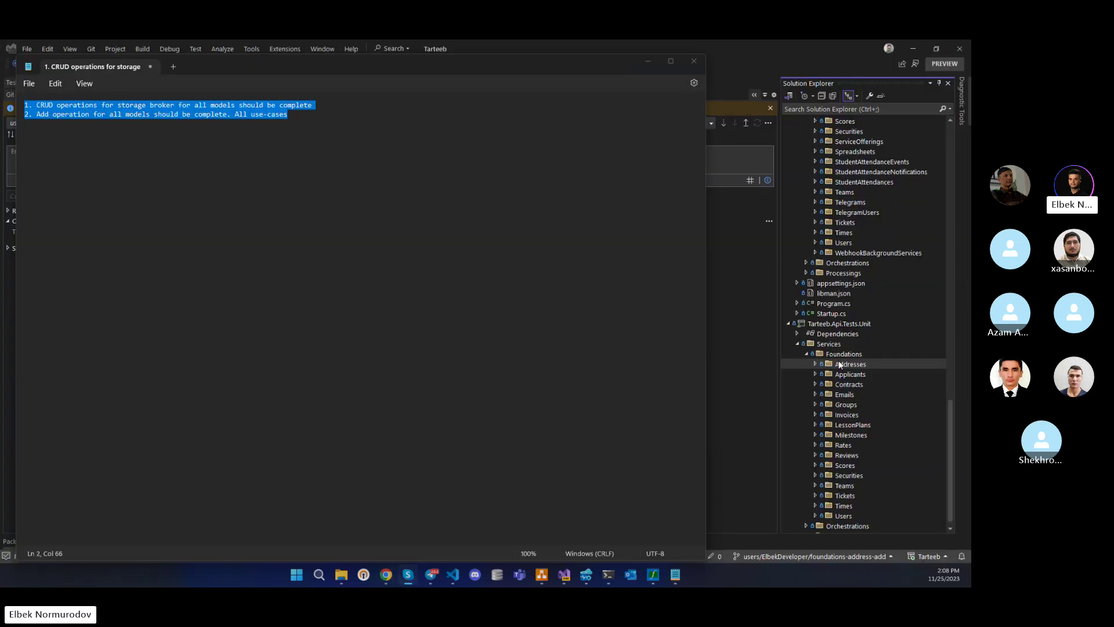
left_click(692, 59)
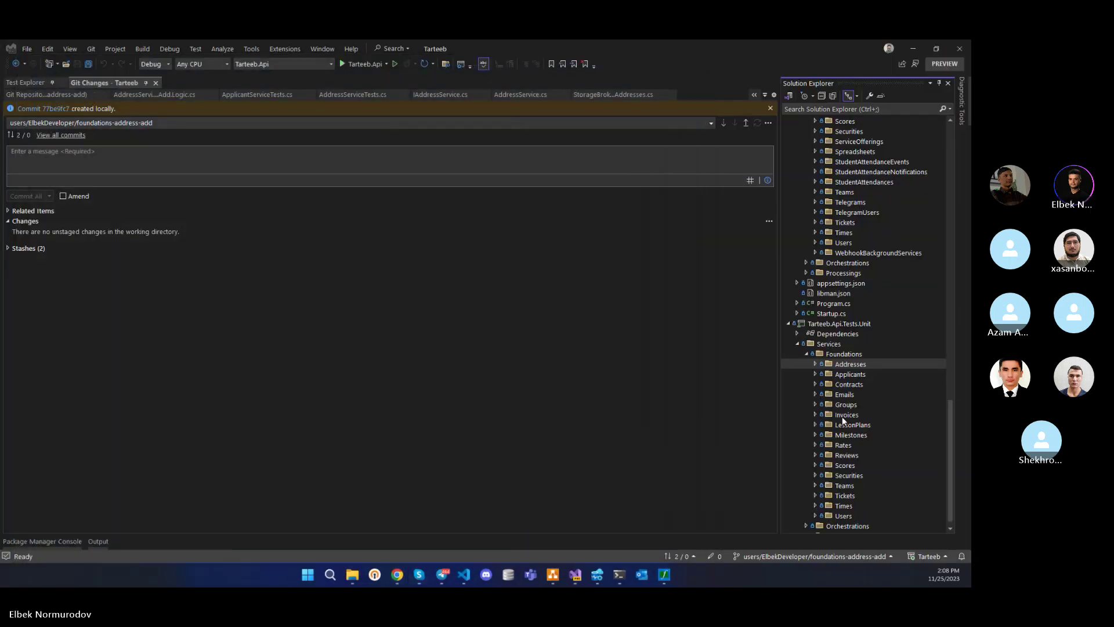
scroll(842, 416, "down", 1)
double_click(844, 435)
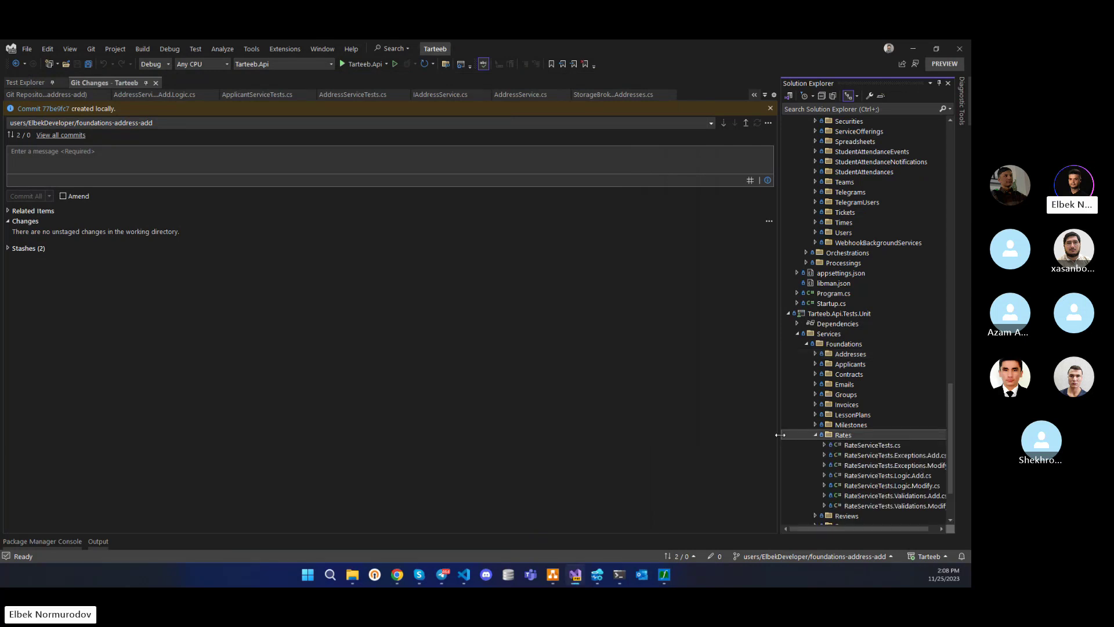
left_click_drag(779, 436, 734, 437)
Open RateServiceTests.Logic.Add.cs and examine the body of the ShouldAddRateAsync test.
double_click(867, 475)
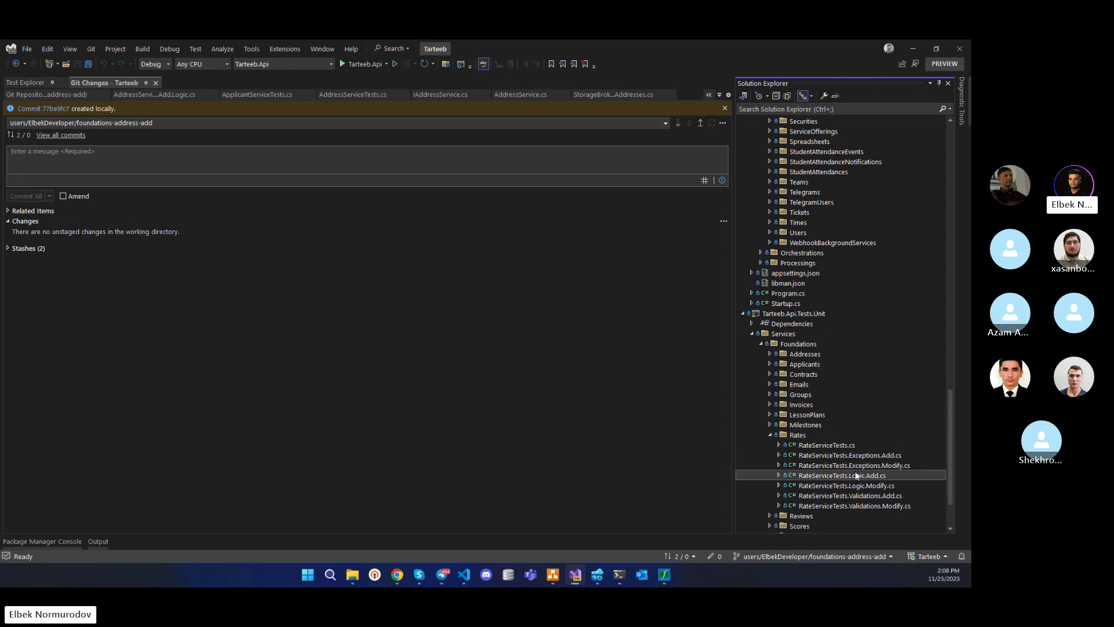
scroll(129, 151, "down", 6)
left_click(128, 145)
left_click_drag(129, 151, 140, 448)
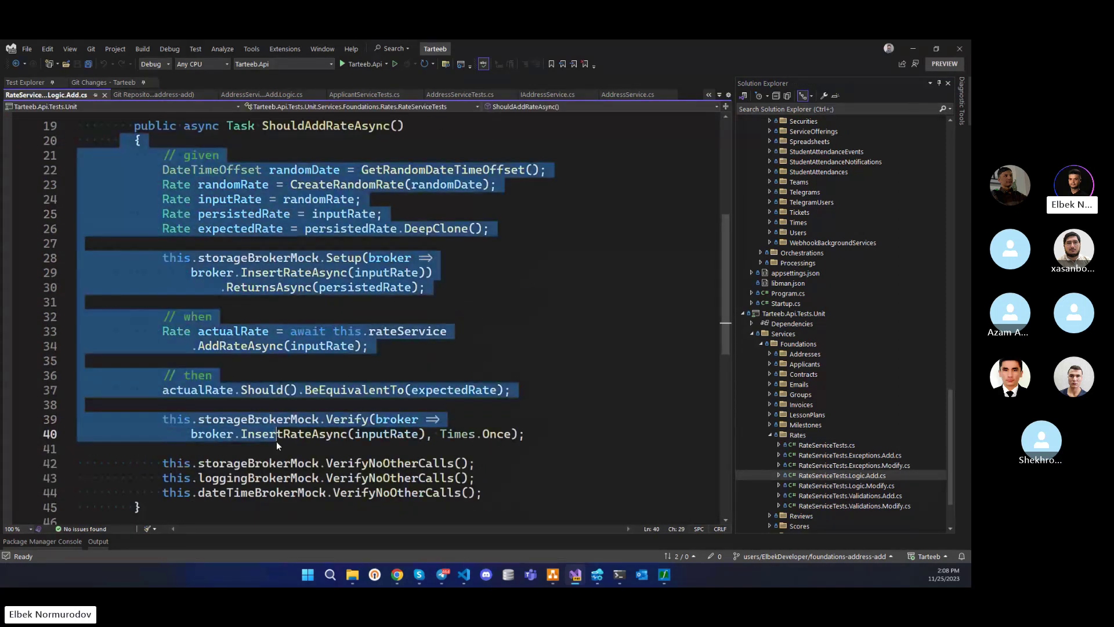
left_click(140, 448)
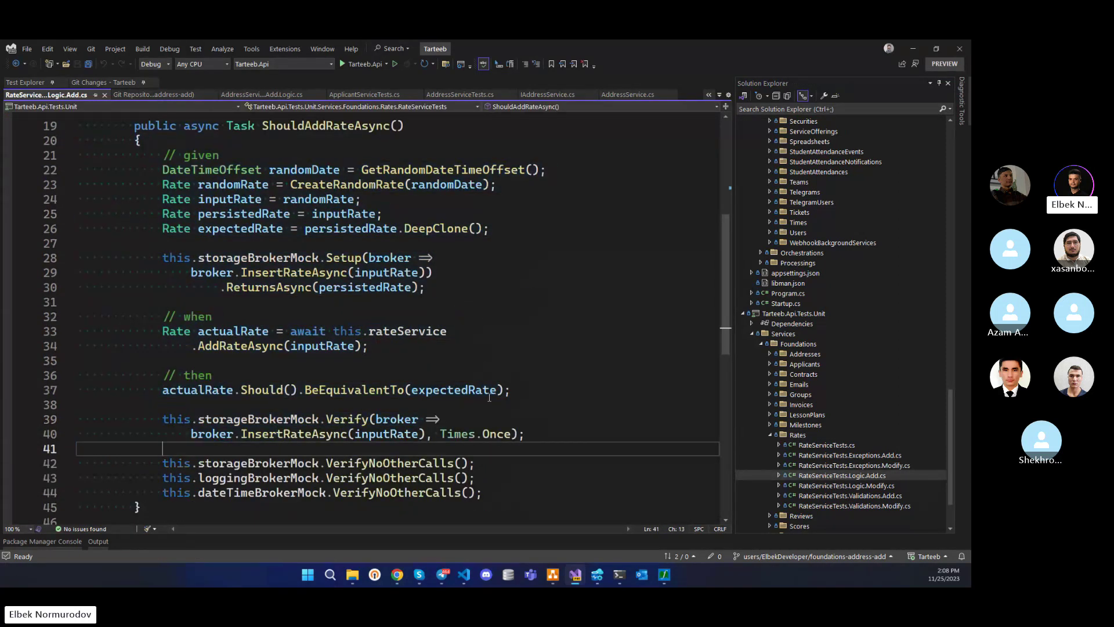
Open RateServiceTests.Validations.Add.cs and examine the ShouldThrowValidationExceptionOnAddIfInputIsNullAndLogItAync test.
double_click(824, 494)
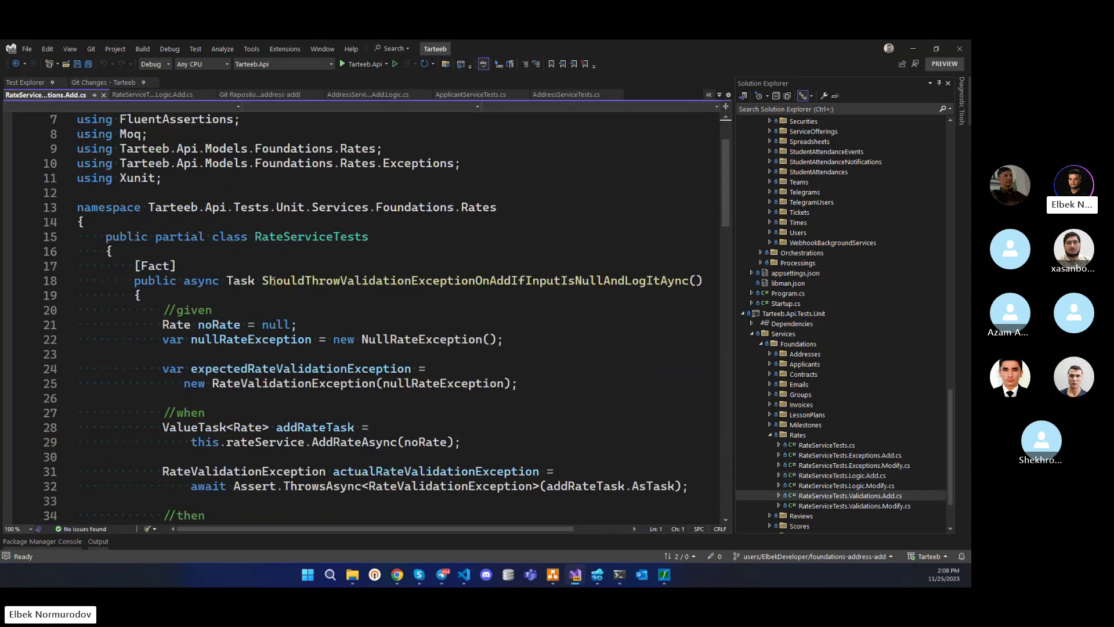
double_click(555, 296)
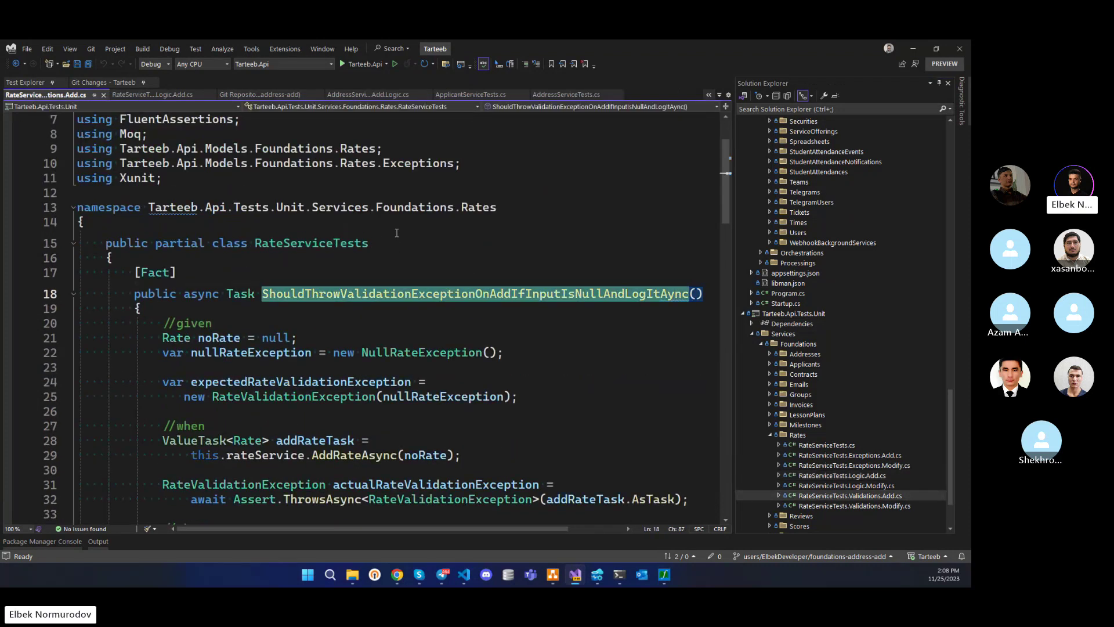
scroll(396, 234, "down", 5)
scroll(397, 233, "up", 5)
scroll(472, 296, "down", 12)
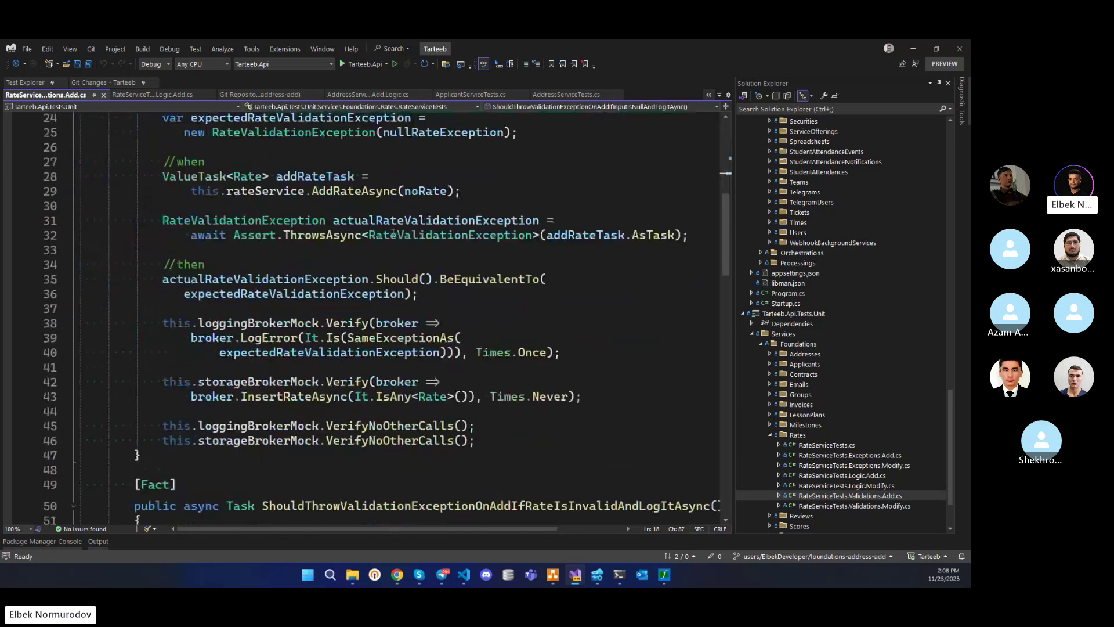
Examine the given section of the invalid-rate validation test, highlighting the invalidRate declaration and the invalidRateException.AddData entries.
double_click(522, 285)
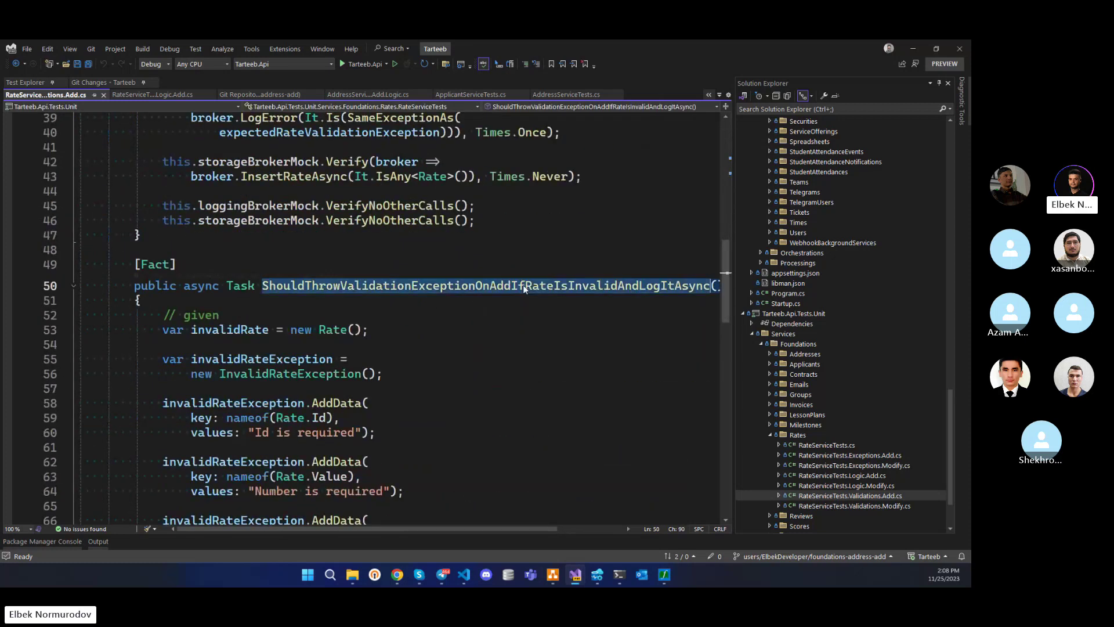
scroll(443, 281, "down", 2)
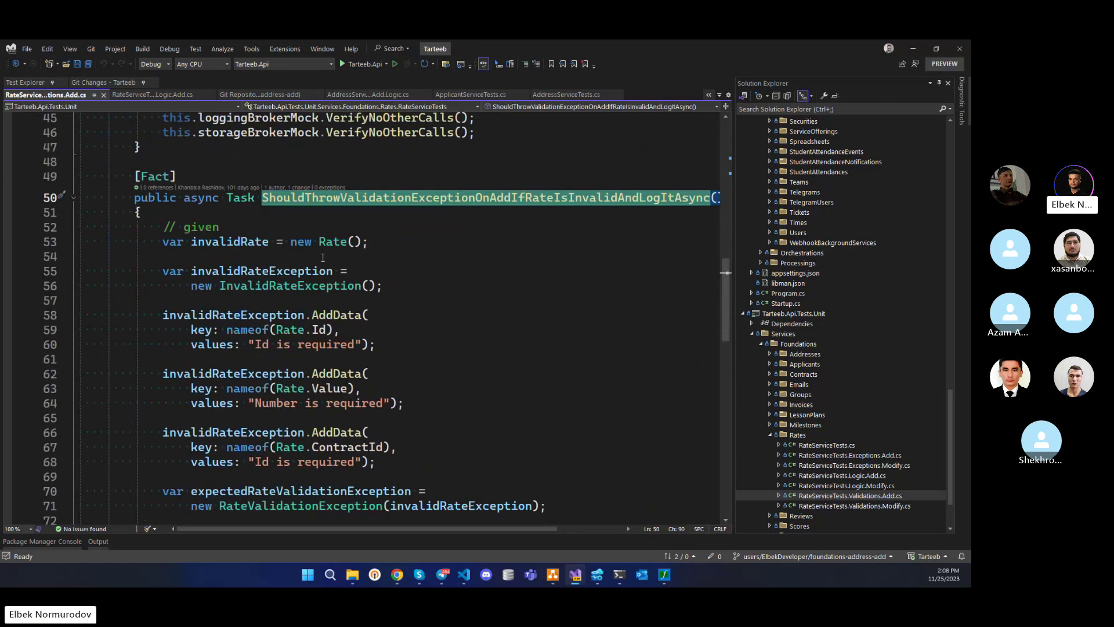
left_click(377, 239)
key("shift+Up")
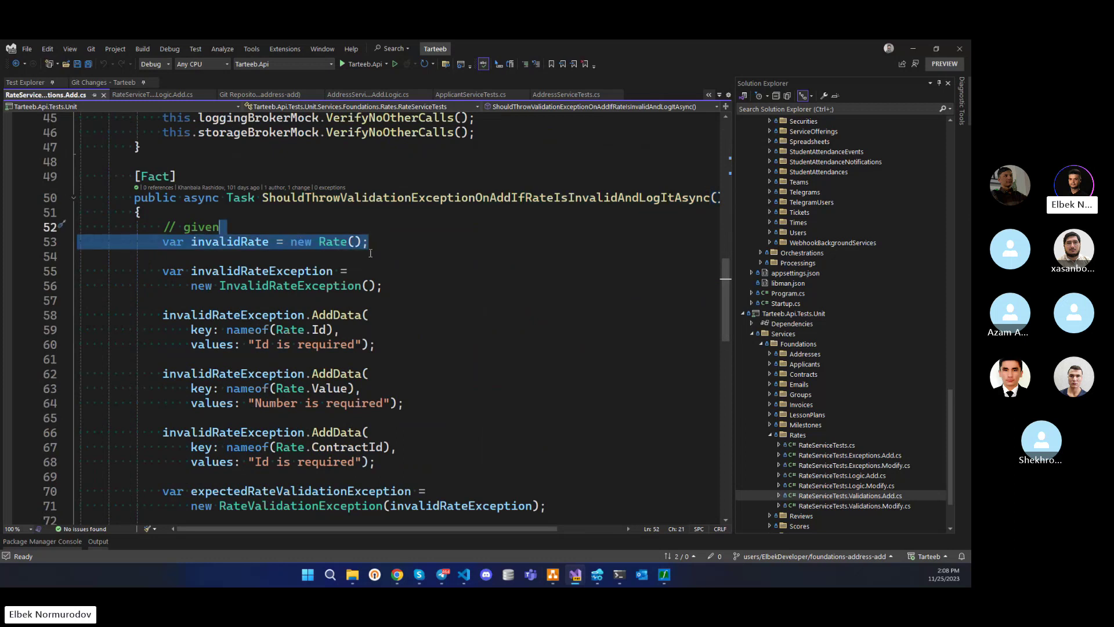
scroll(391, 254, "down", 1)
scroll(391, 254, "down", 1)
left_click_drag(382, 168, 387, 362)
scroll(289, 272, "down", 2)
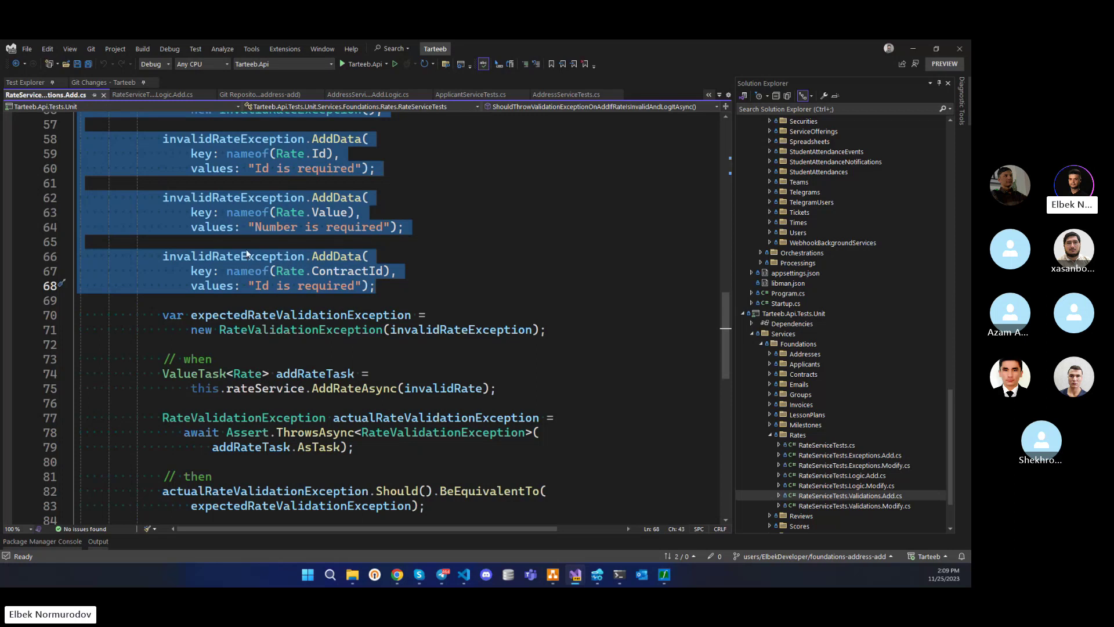
Highlight the expectedRateValidationException declaration and review the when and then sections of the invalid-rate test.
scroll(294, 229, "down", 3)
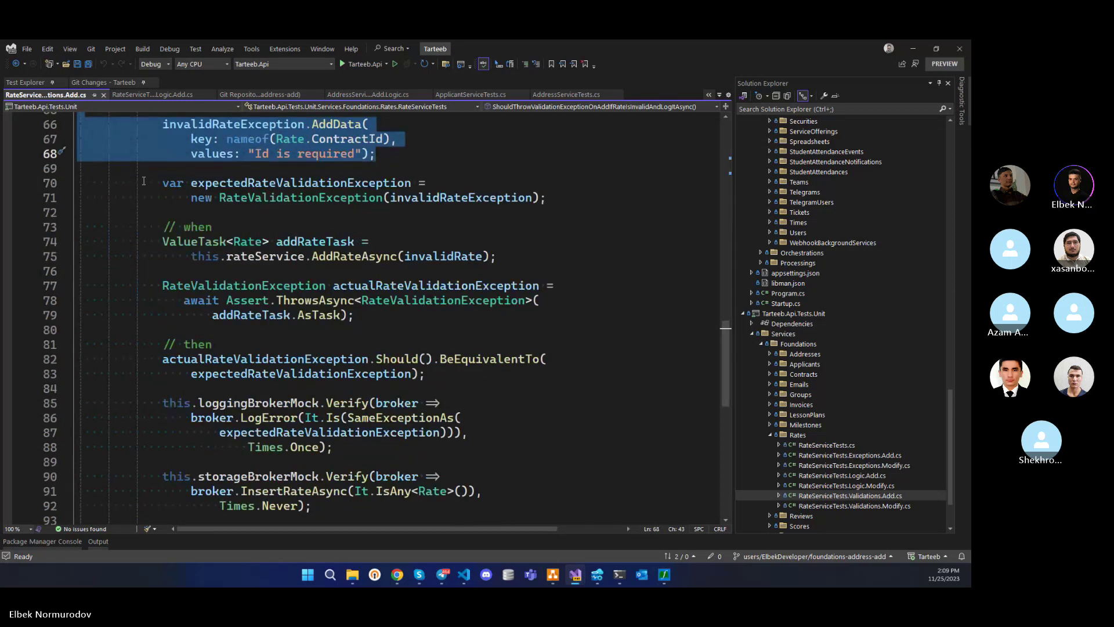
left_click_drag(140, 183, 312, 212)
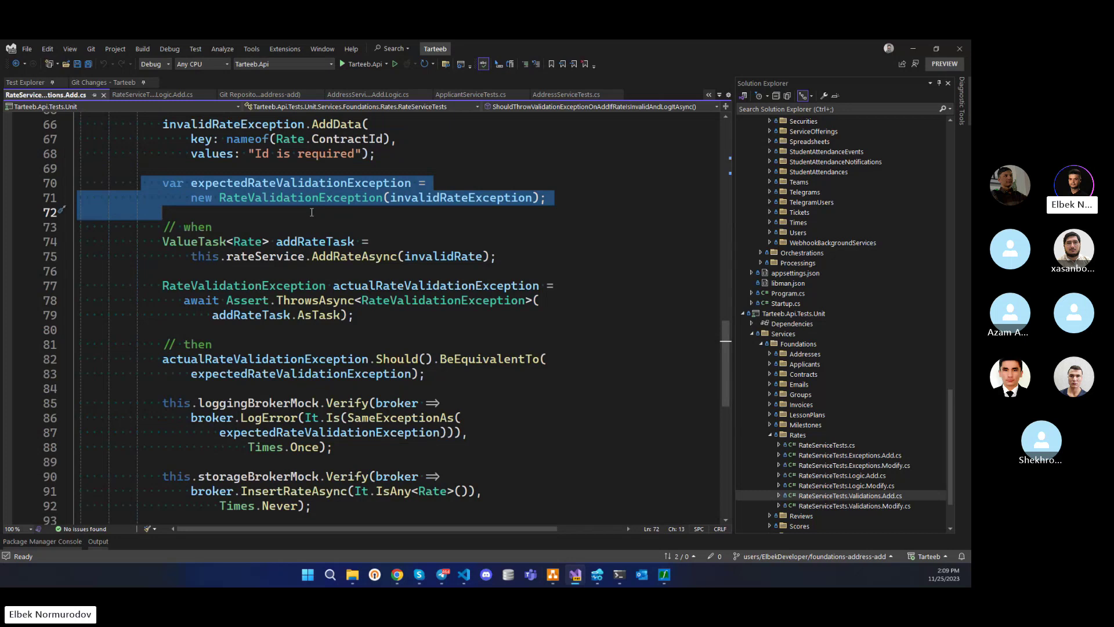
scroll(312, 212, "down", 2)
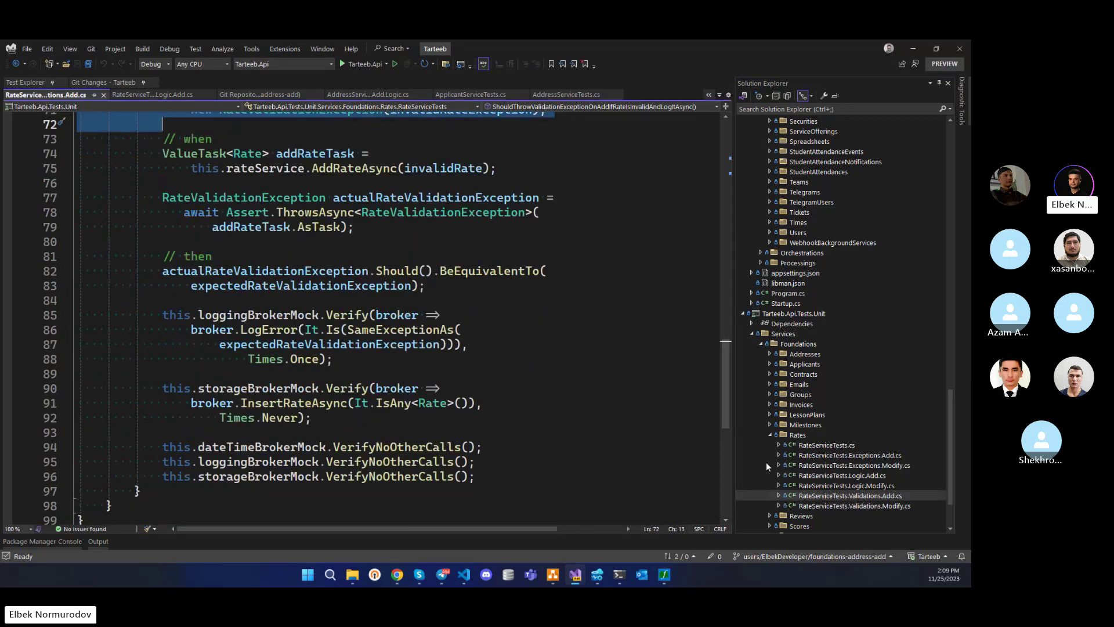
scroll(387, 283, "down", 4)
scroll(387, 283, "up", 5)
scroll(386, 283, "up", 9)
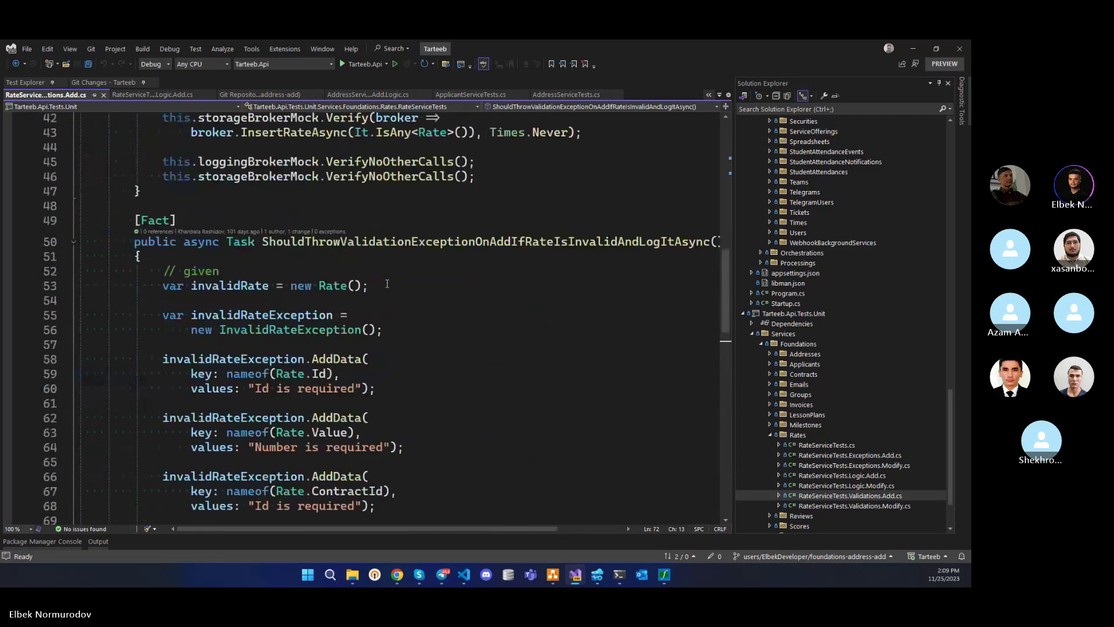
scroll(383, 261, "down", 8)
scroll(383, 261, "down", 4)
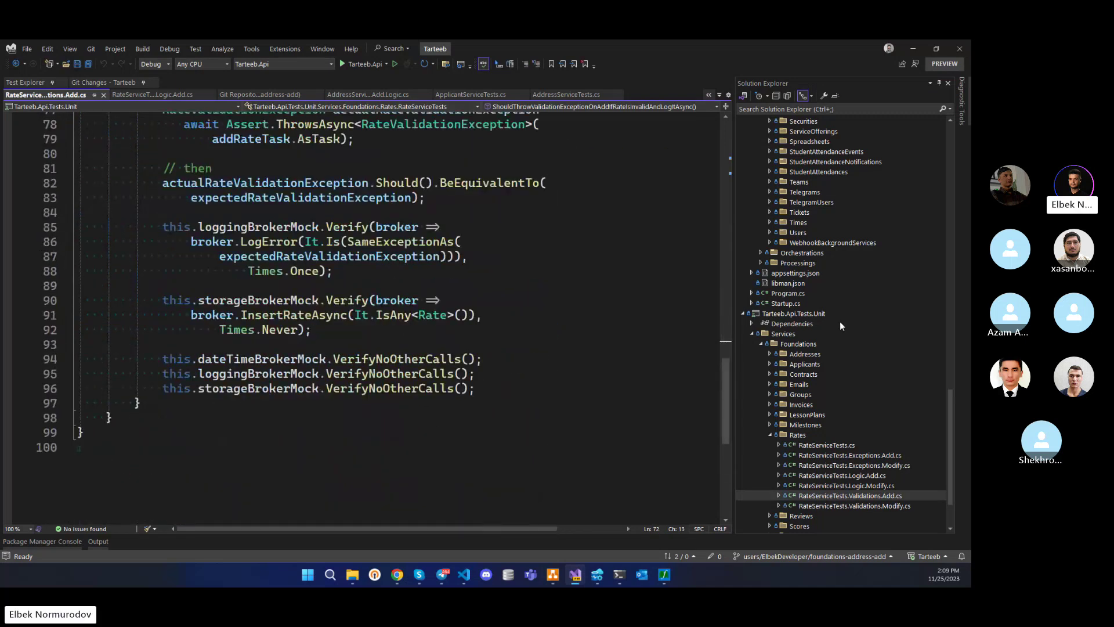
Open RateServiceTests.Exceptions.Add.cs and highlight the SqlException type in the critical dependency exception test.
double_click(864, 455)
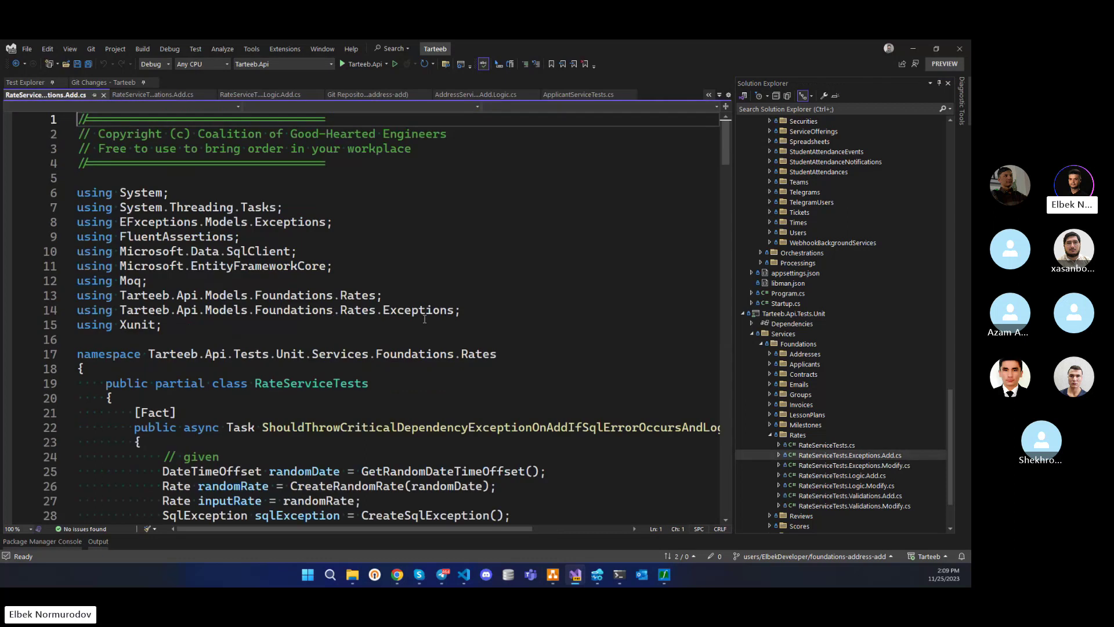
scroll(423, 315, "down", 4)
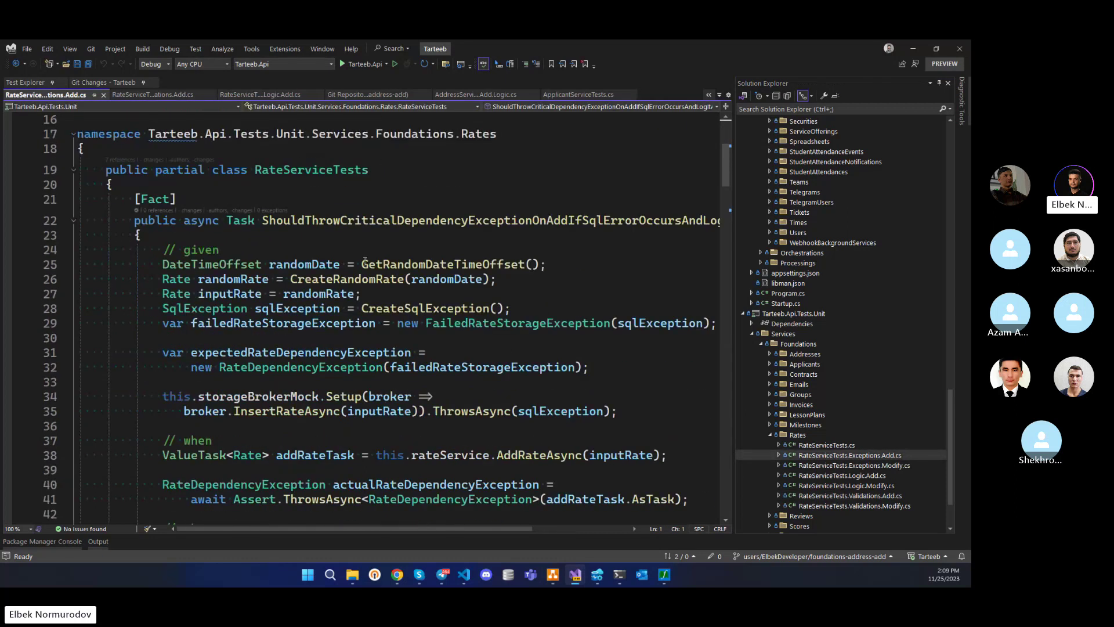
left_click(248, 308)
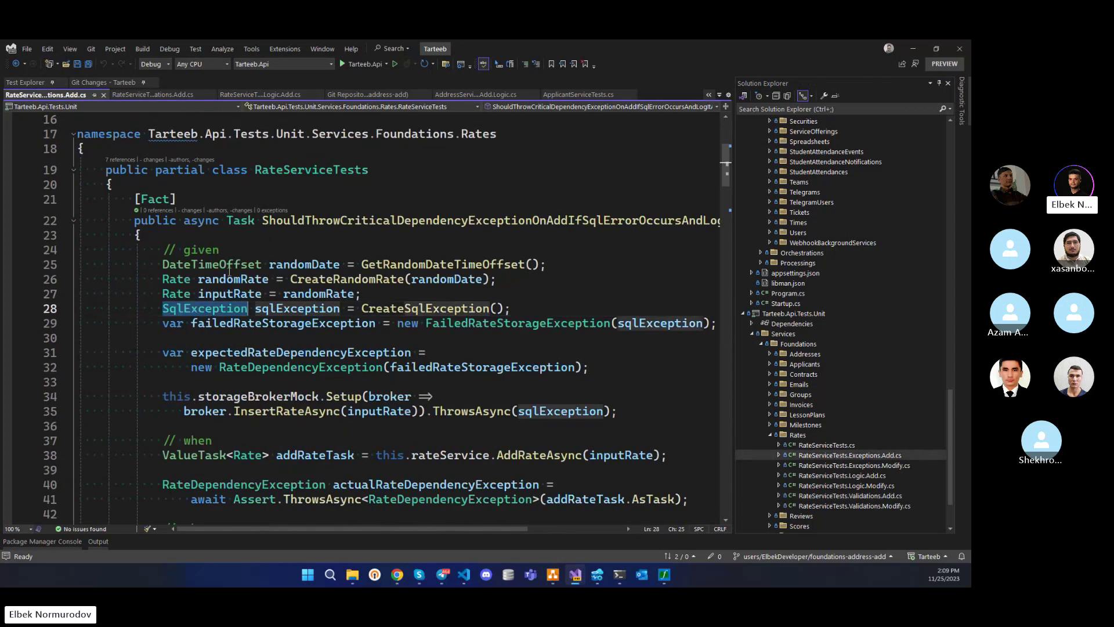
Review the duplicate-error and reference-error tests, highlighting duplicateKeyException in the first and ForeignKeyConstraintConflictException in the second.
scroll(255, 234, "down", 9)
scroll(255, 234, "down", 4)
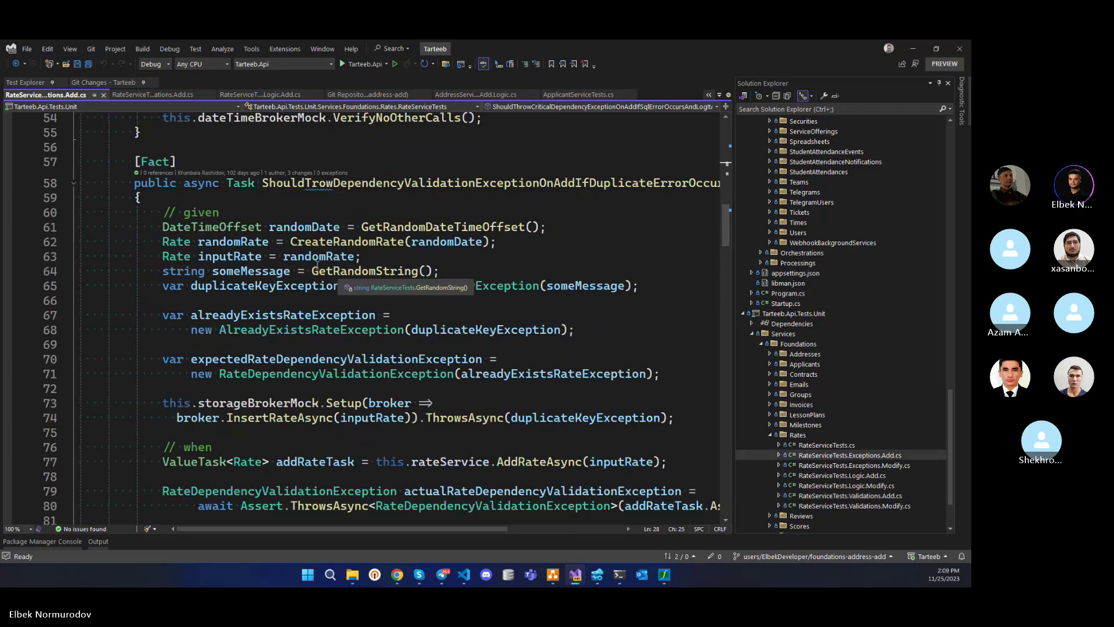
scroll(337, 265, "down", 1)
double_click(247, 242)
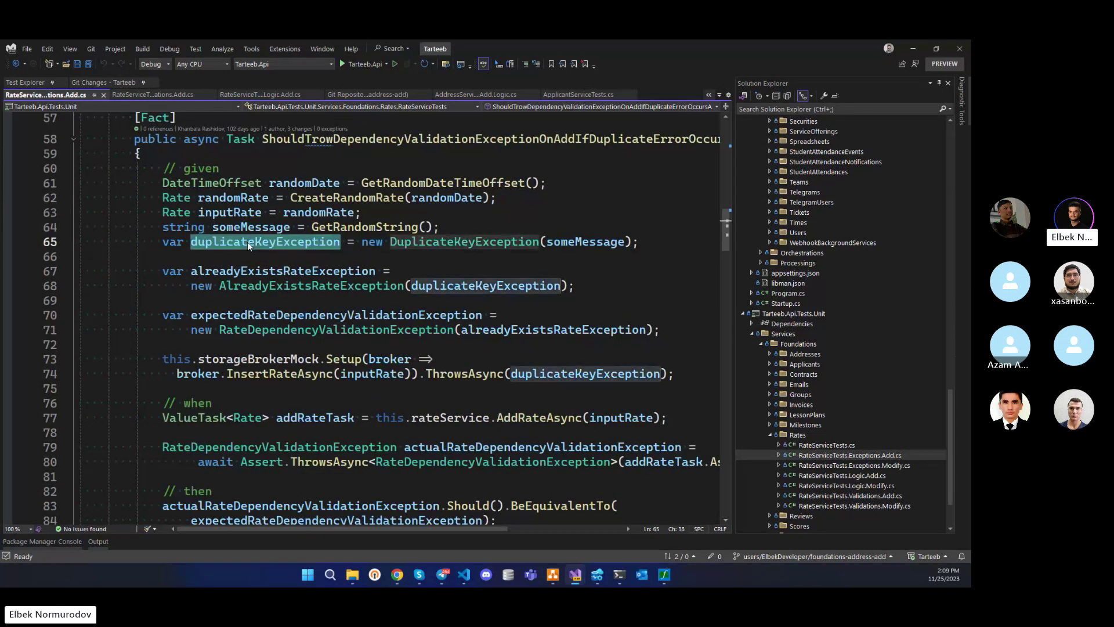
scroll(247, 241, "down", 3)
scroll(248, 242, "down", 9)
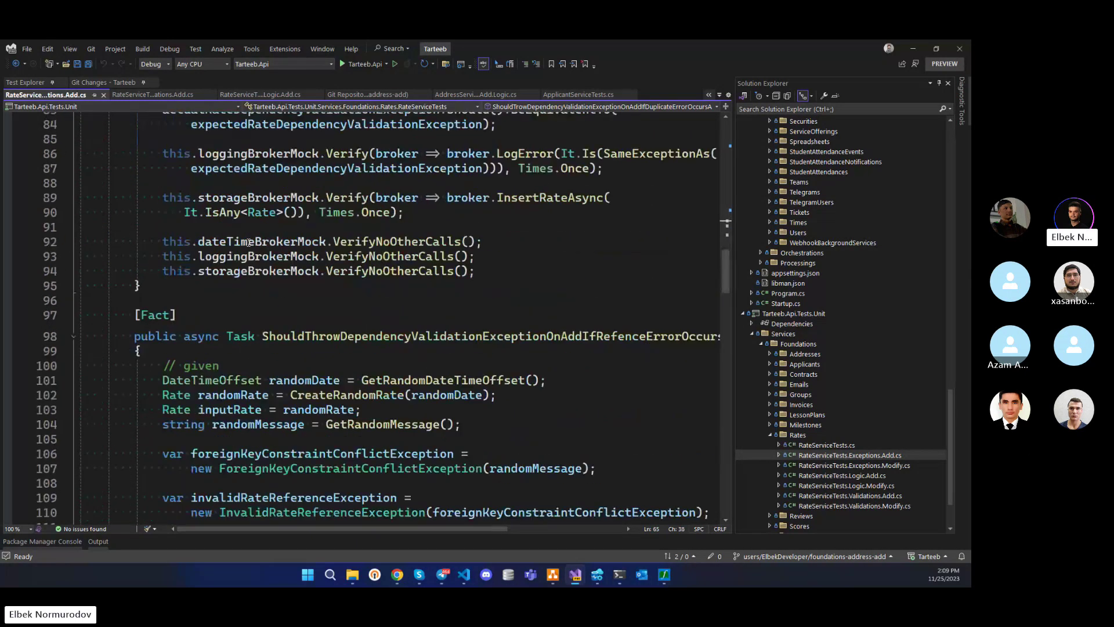
double_click(244, 334)
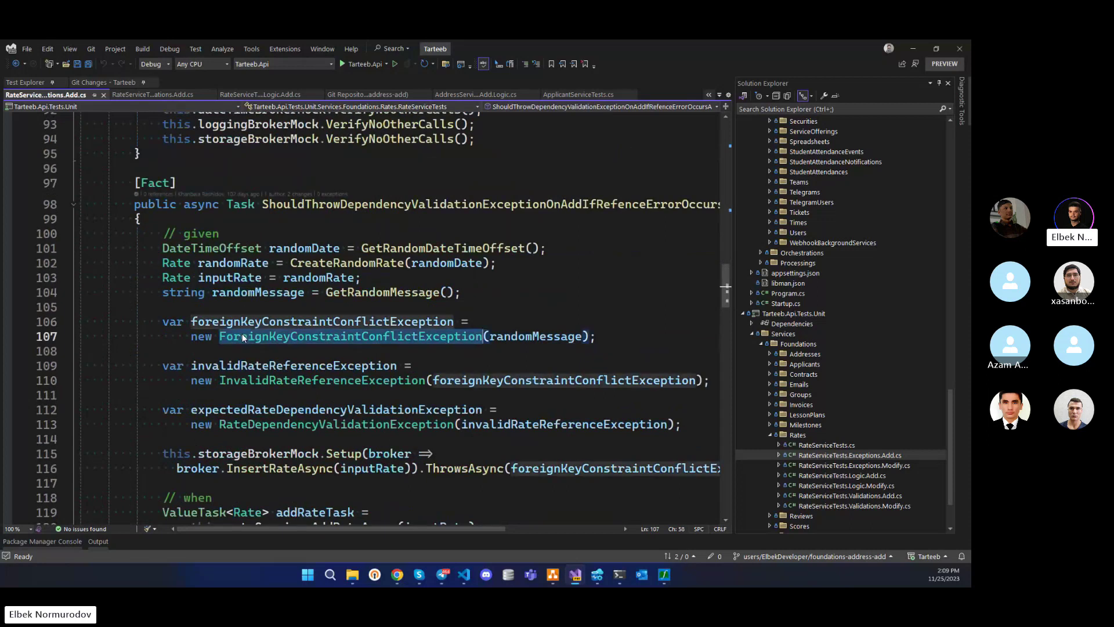
Review the database concurrency and service error tests, highlighting lockedRateException in the first and the Exception type assigned to serviceException in the second.
scroll(252, 269, "down", 11)
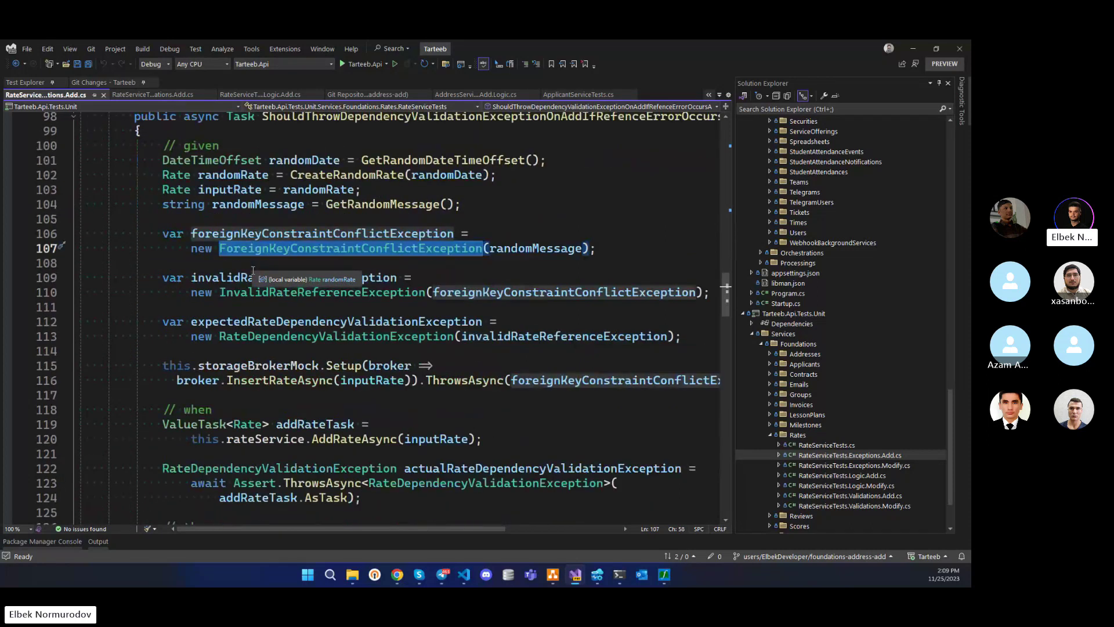
scroll(266, 249, "down", 2)
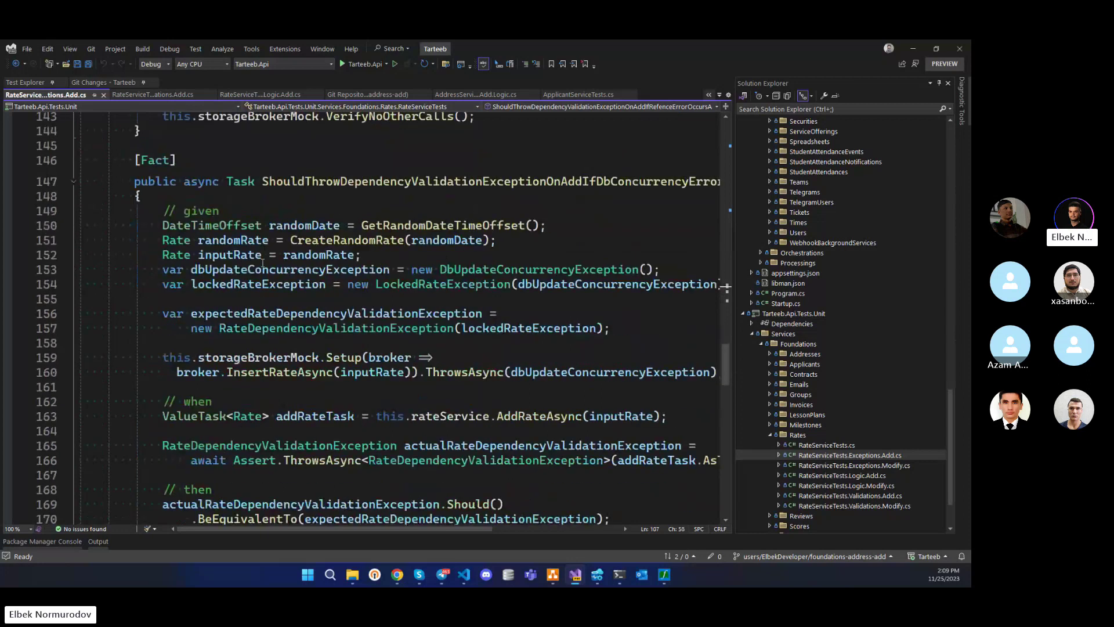
double_click(254, 284)
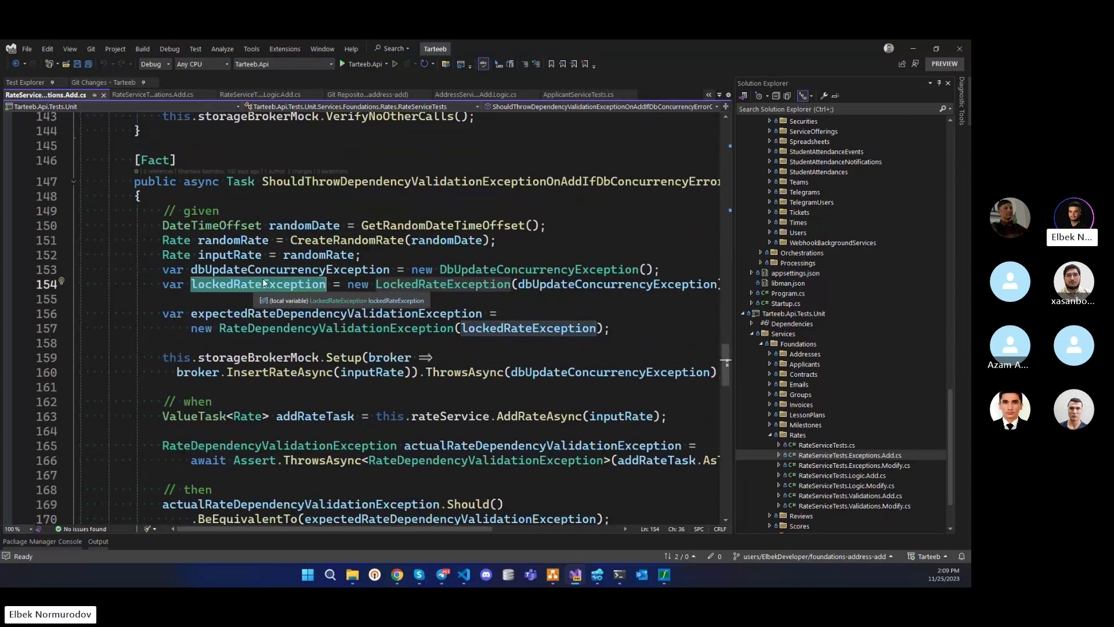
scroll(264, 273, "down", 4)
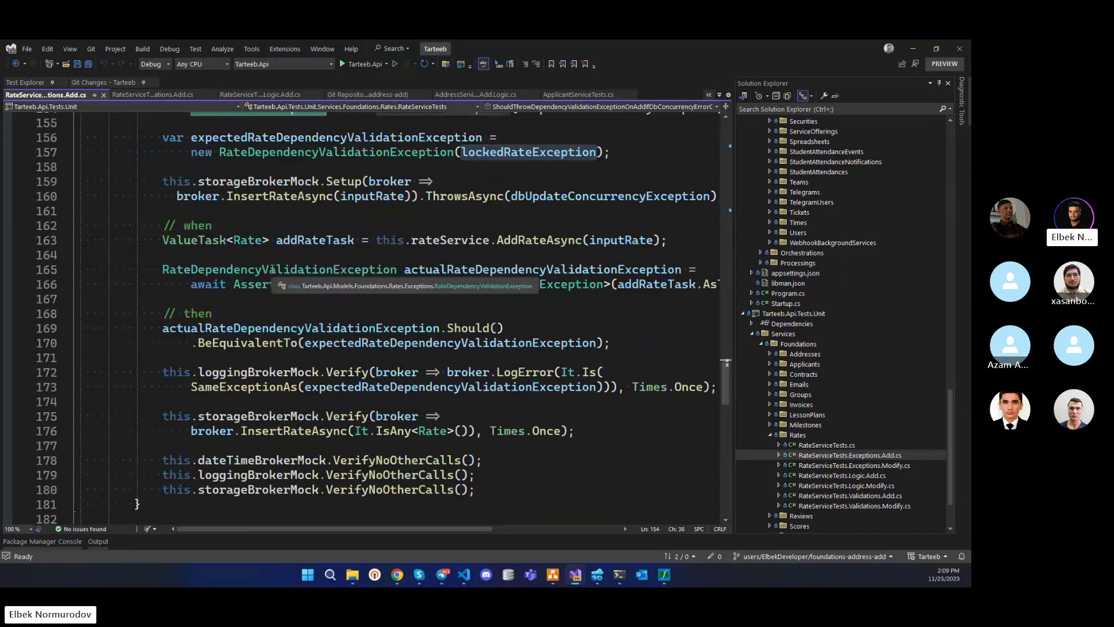
scroll(272, 268, "down", 8)
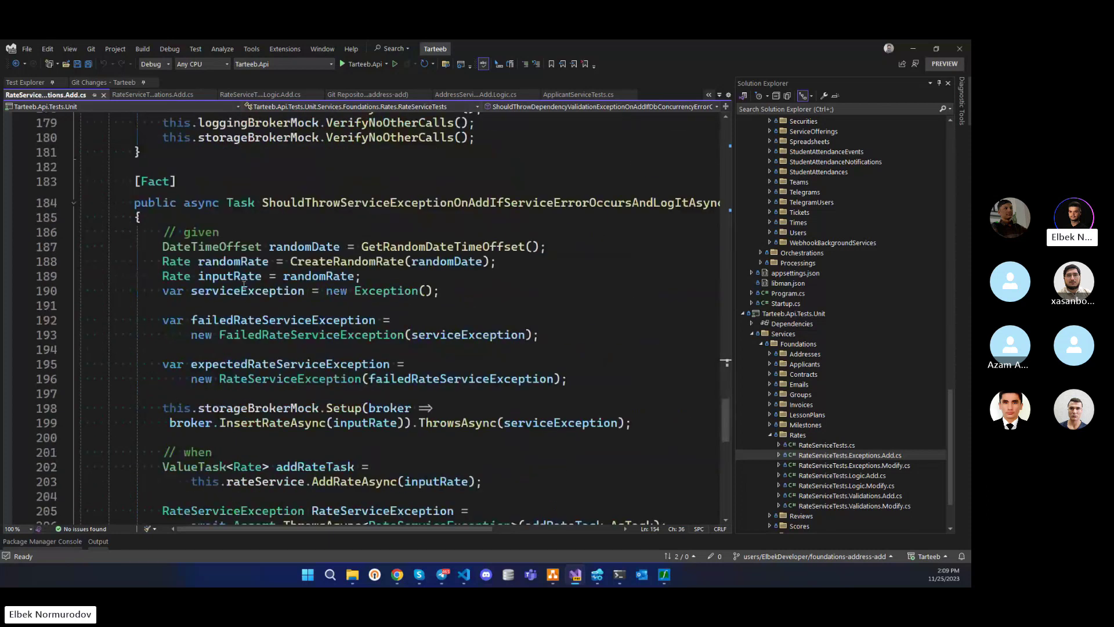
double_click(399, 289)
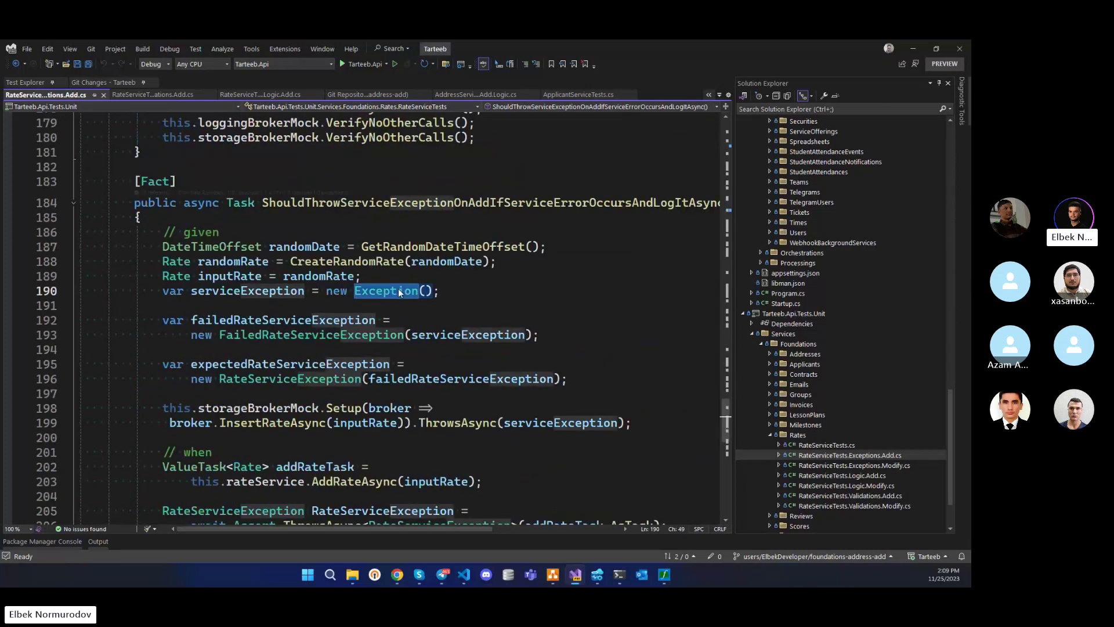